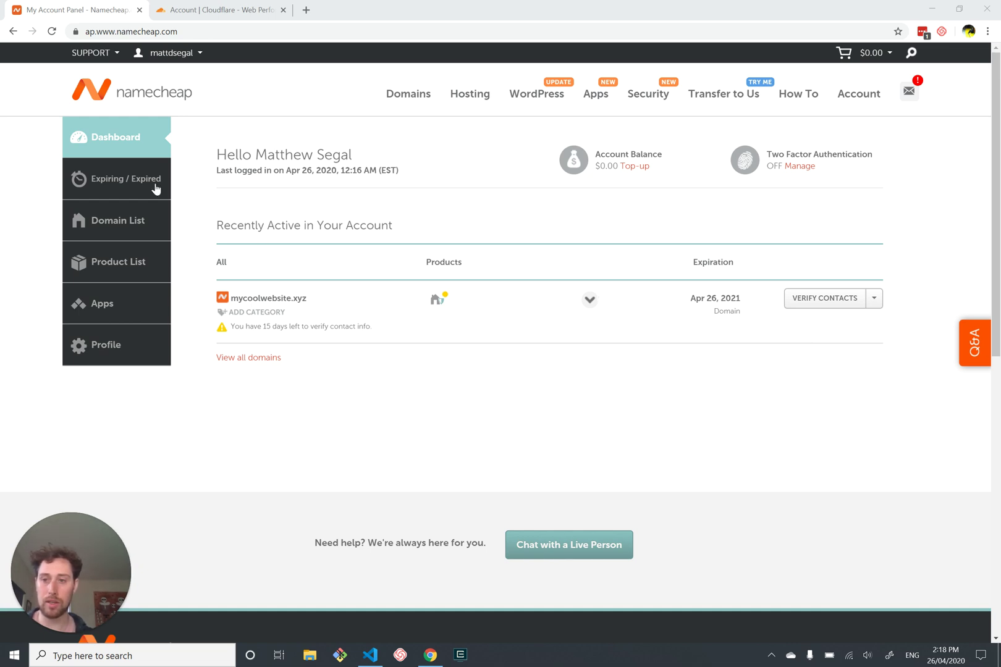
Go from the Namecheap account dashboard to the mycoolwebsite.xyz management page
left_click(185, 53)
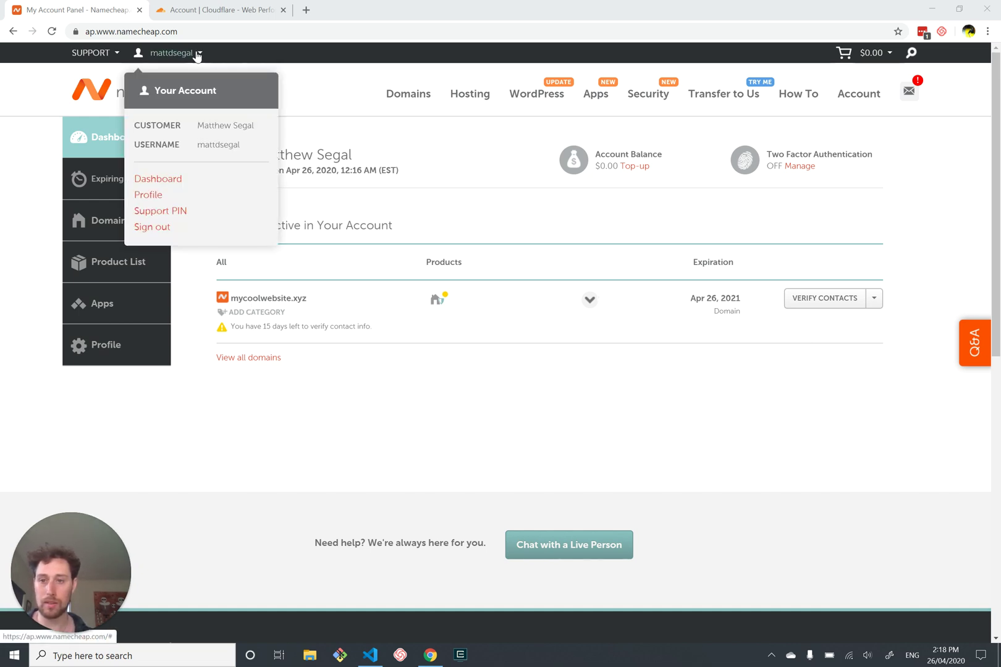
left_click(166, 181)
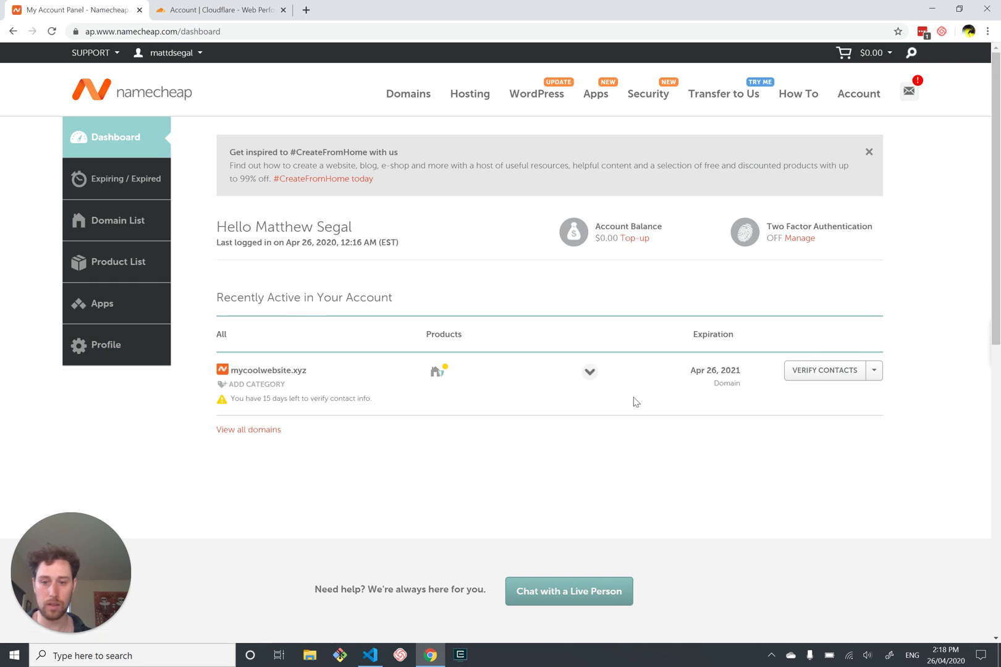
left_click(875, 372)
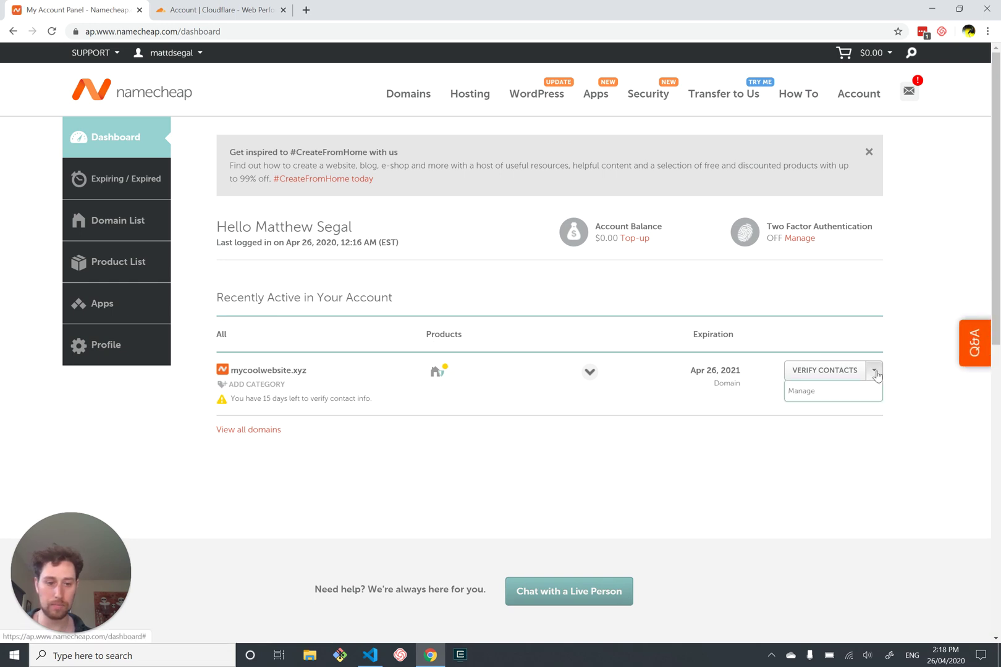
left_click(837, 392)
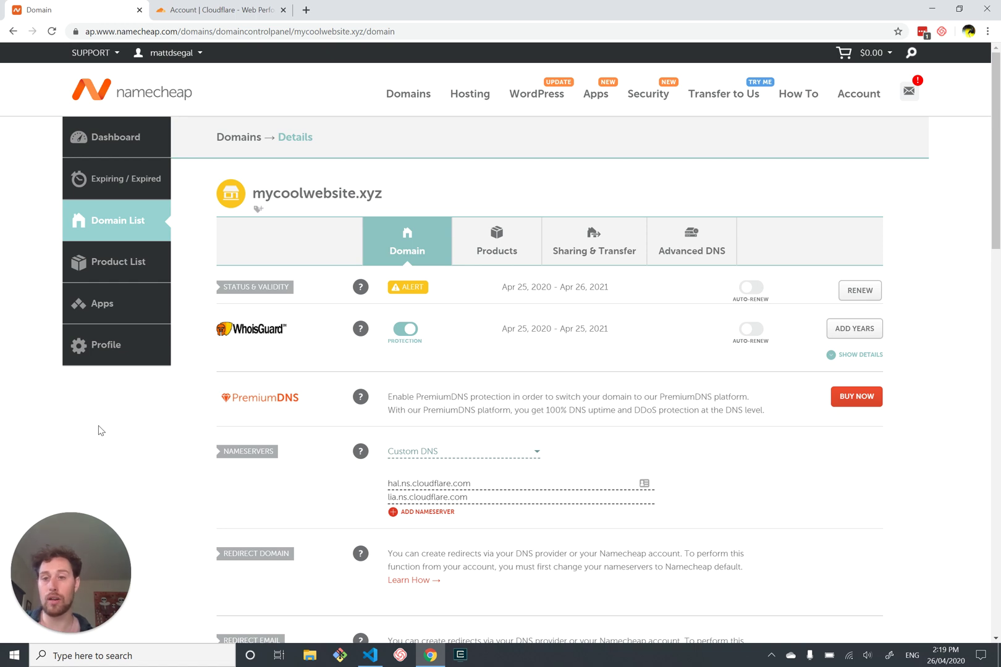
Inspect mattsegal.dev's DNS records in Cloudflare, then return to the account home
left_click(211, 14)
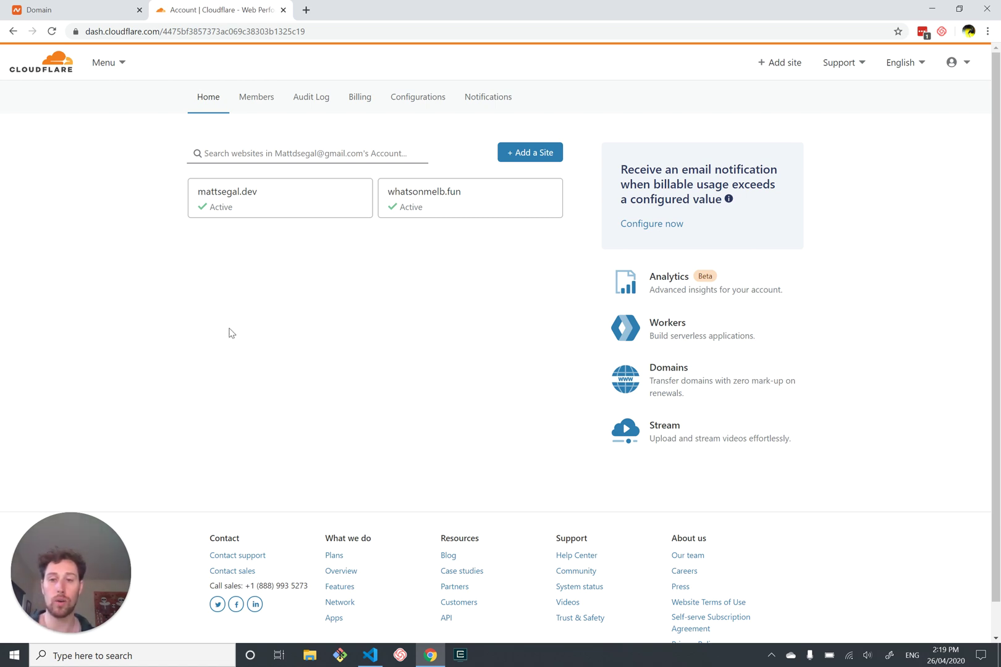
left_click(296, 199)
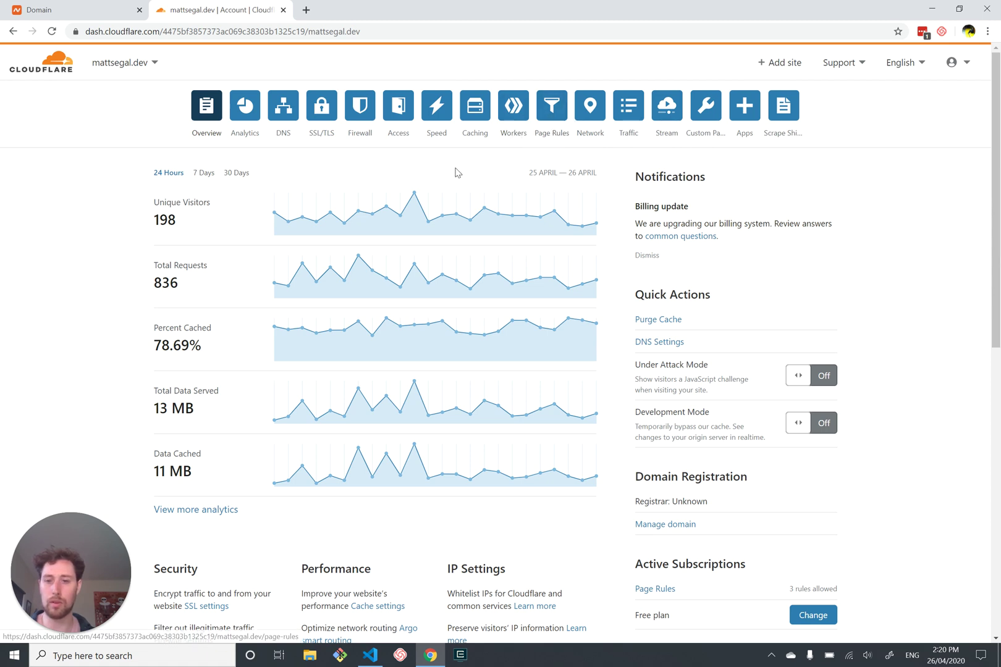
left_click(282, 113)
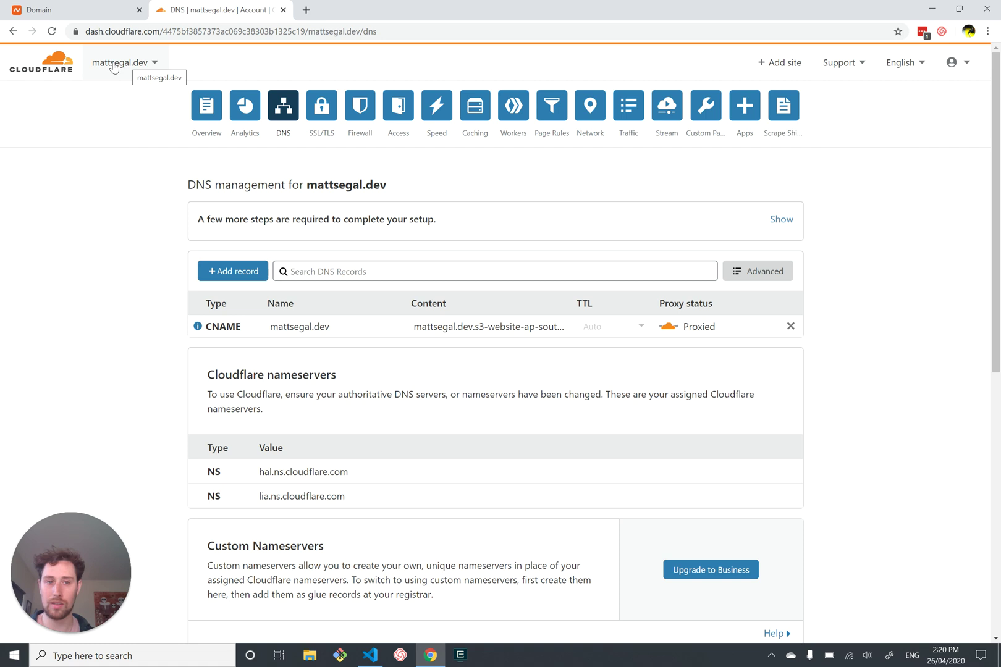
left_click(59, 65)
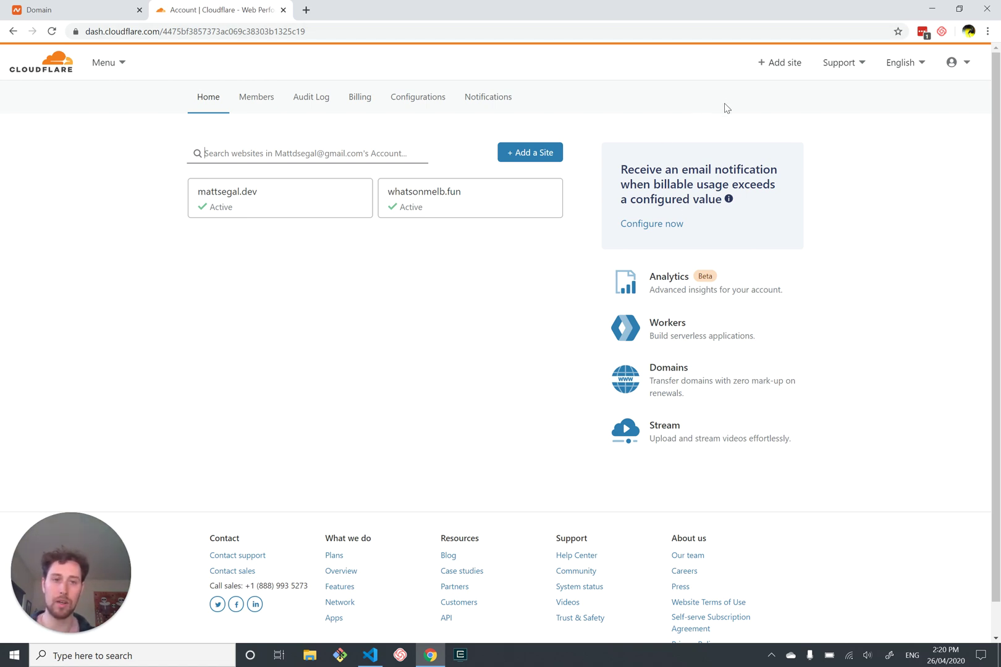
left_click(529, 159)
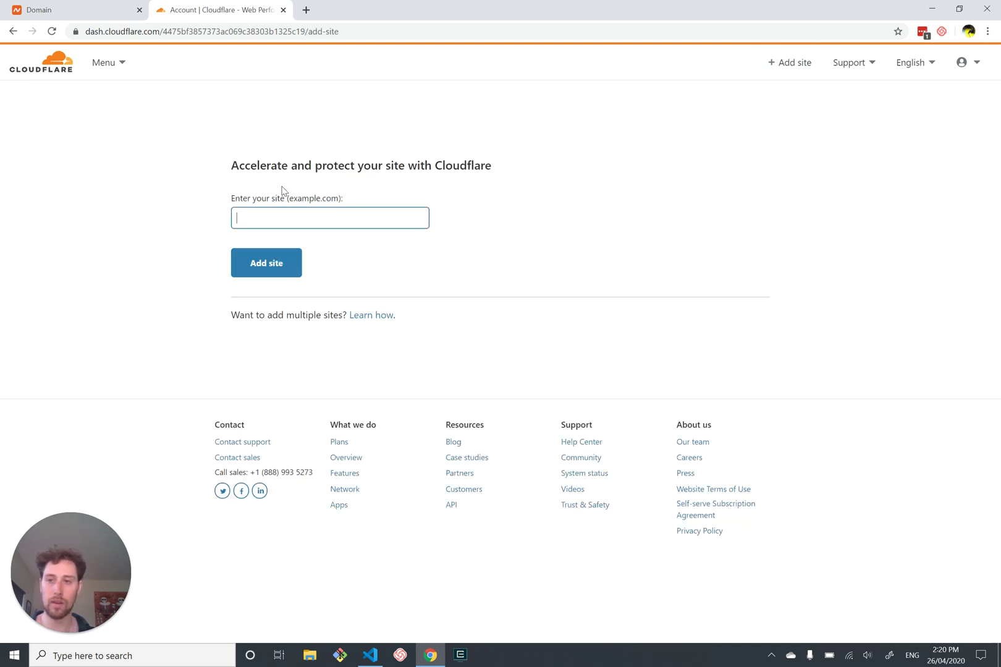
type("m")
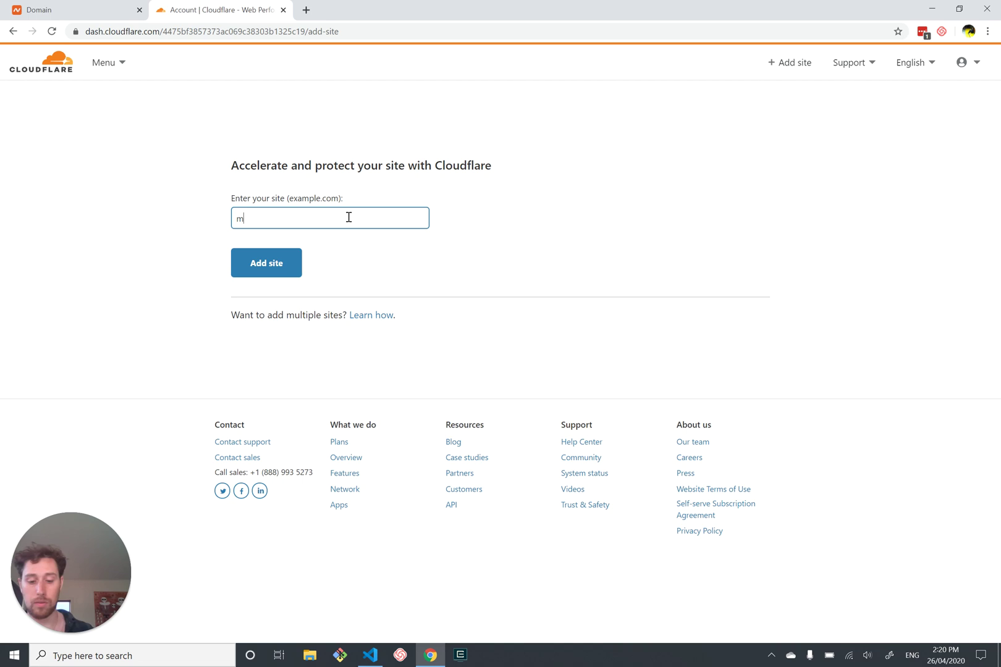
type("ycoolwebsite")
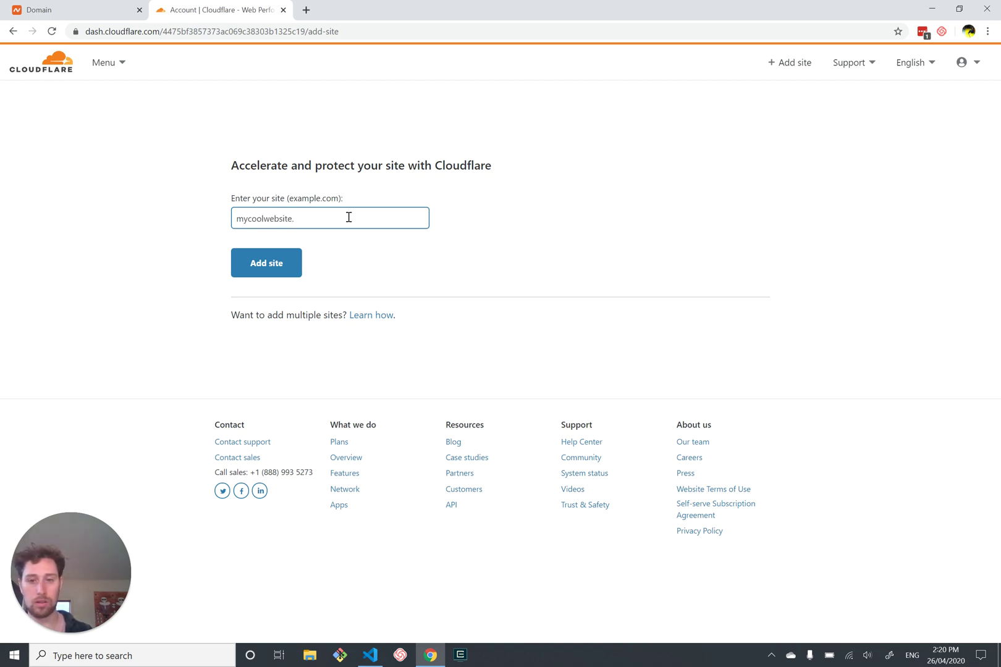
type(".xyz")
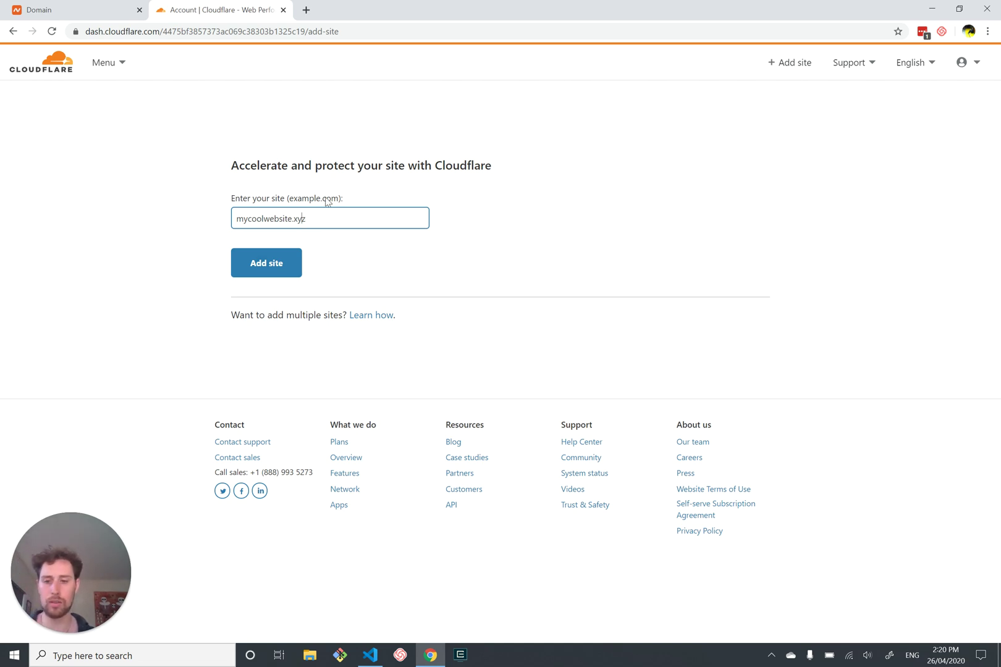
key("Home")
type("www.")
key("BackSpace")
key("BackSpace")
key("BackSpace")
key("BackSpace")
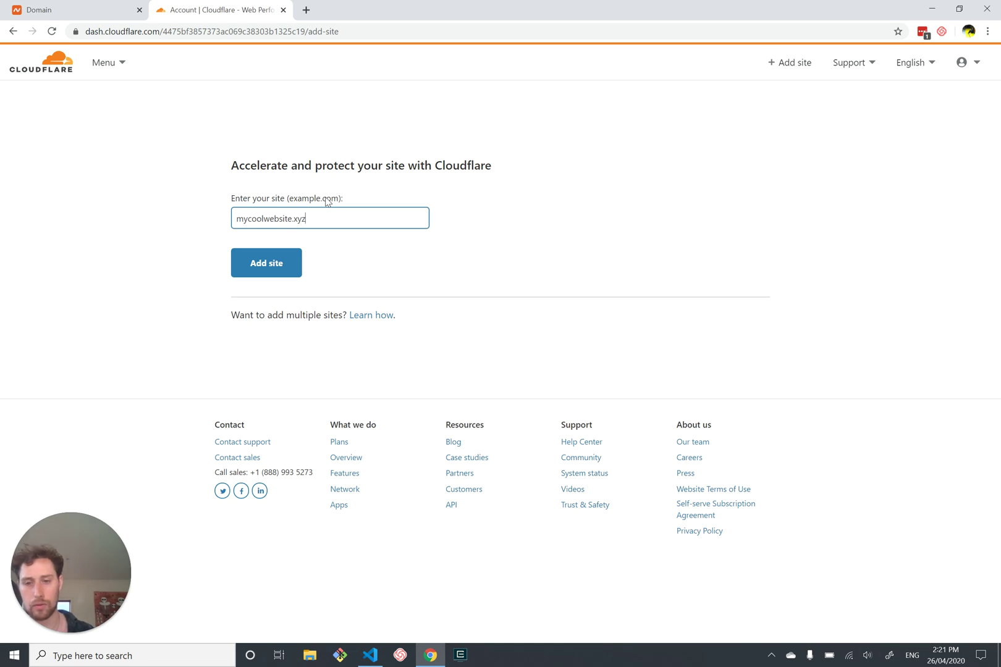
key("Left")
key("Left")
key("Left")
key("Left")
key("Left")
key("Left")
key("Left")
key("Left")
key("Left")
key("Left")
Submit mycoolwebsite.xyz, then pick and confirm the $0/month Free plan
left_click(256, 274)
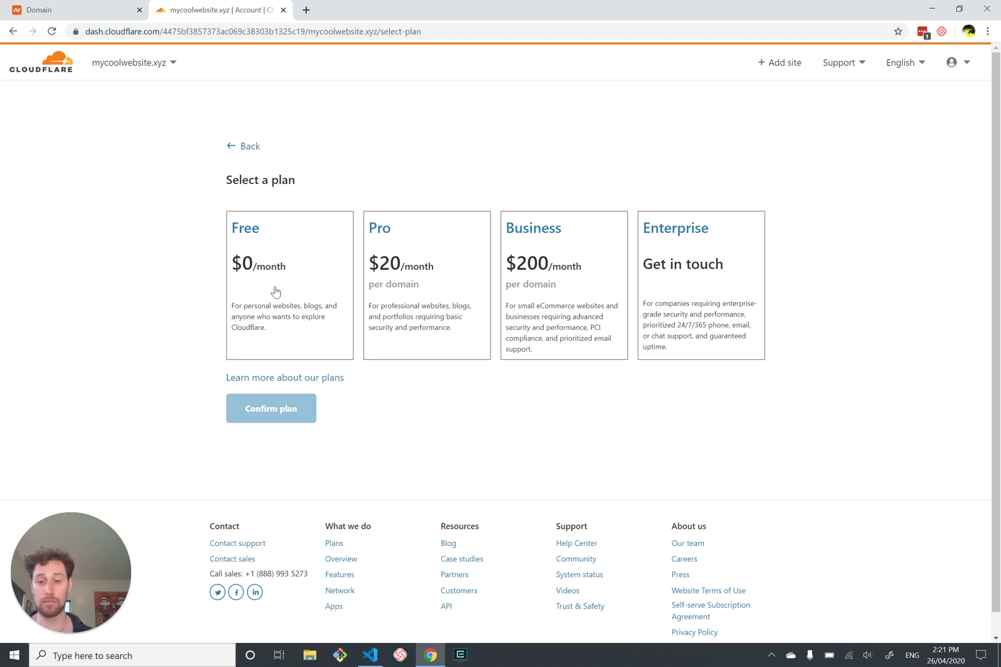
left_click(315, 245)
triple_click(315, 277)
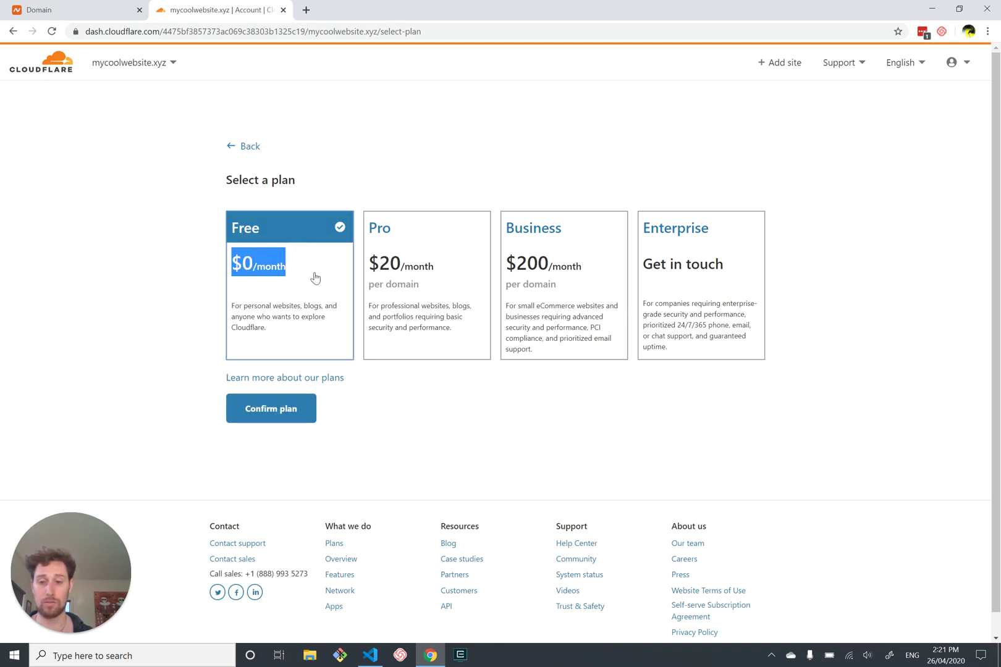
left_click(315, 277)
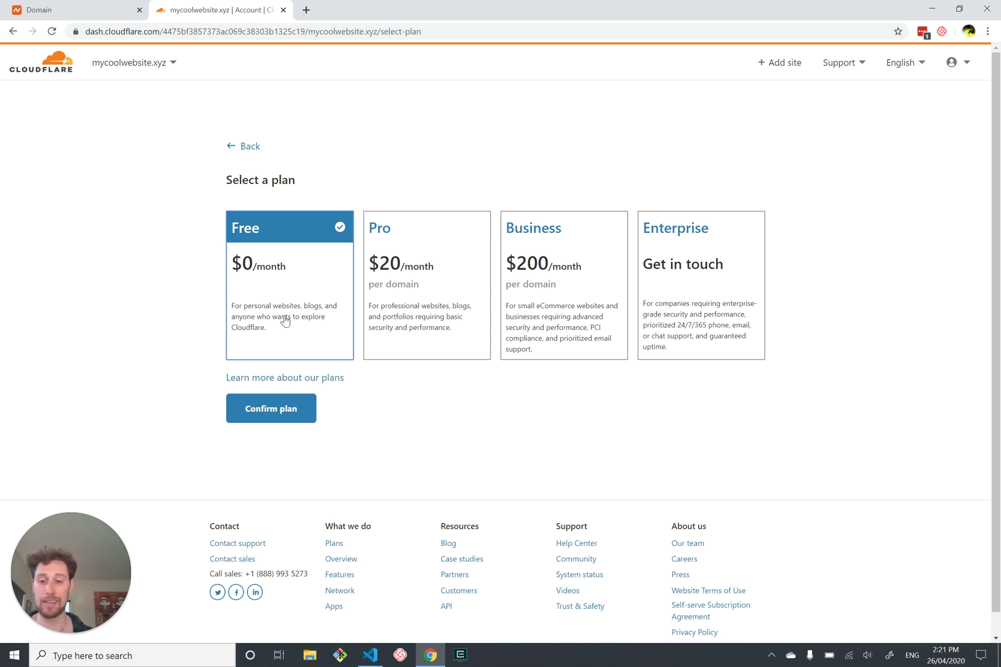
left_click(253, 421)
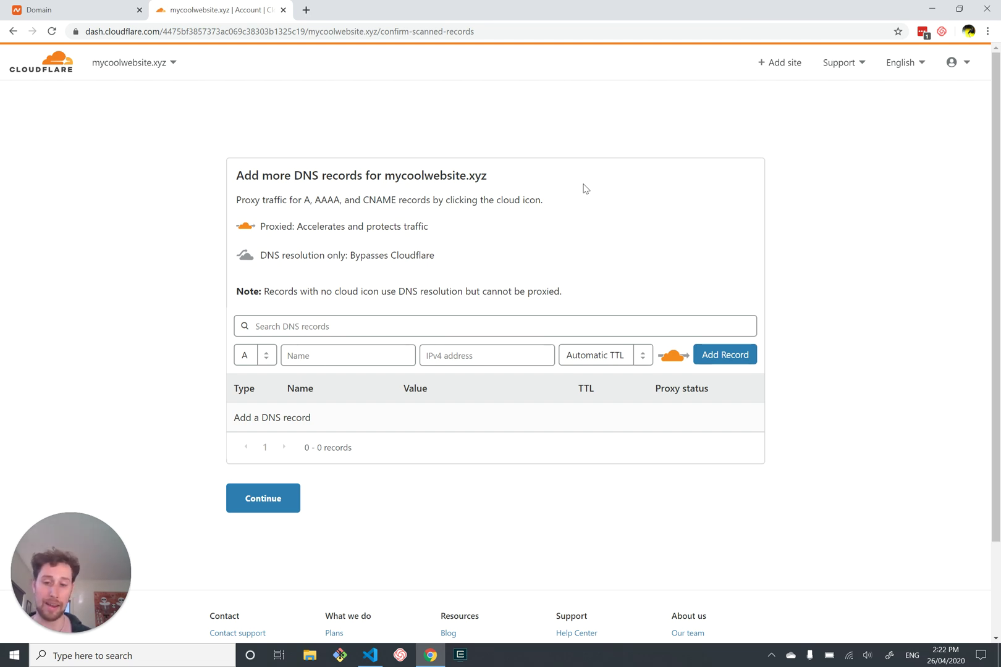
Fill in a type A record with name @ and IPv4 address 64.225.23.131
left_click(609, 33)
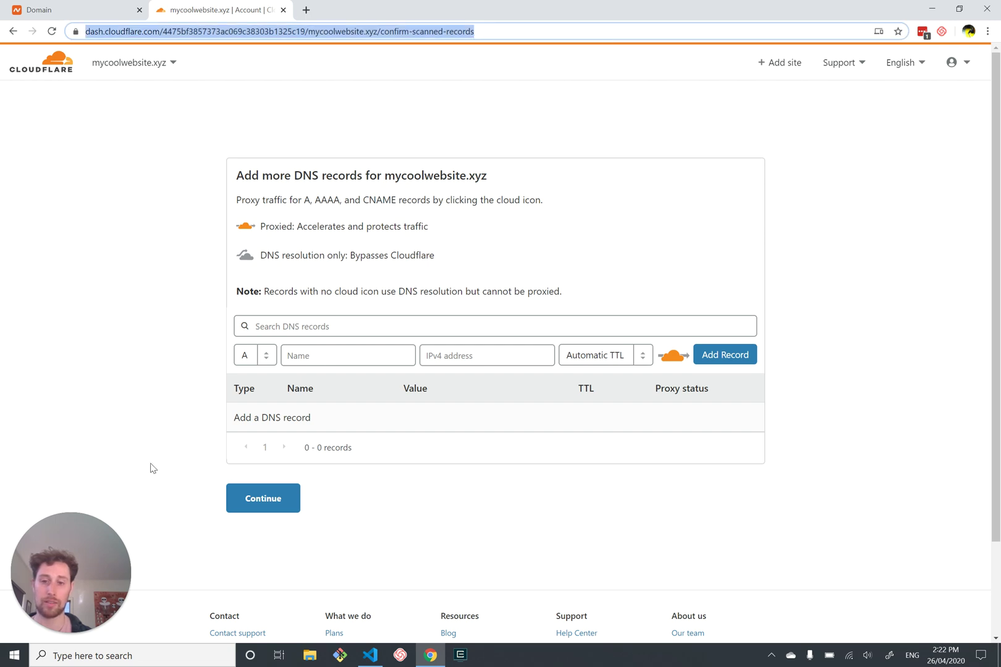
left_click(254, 357)
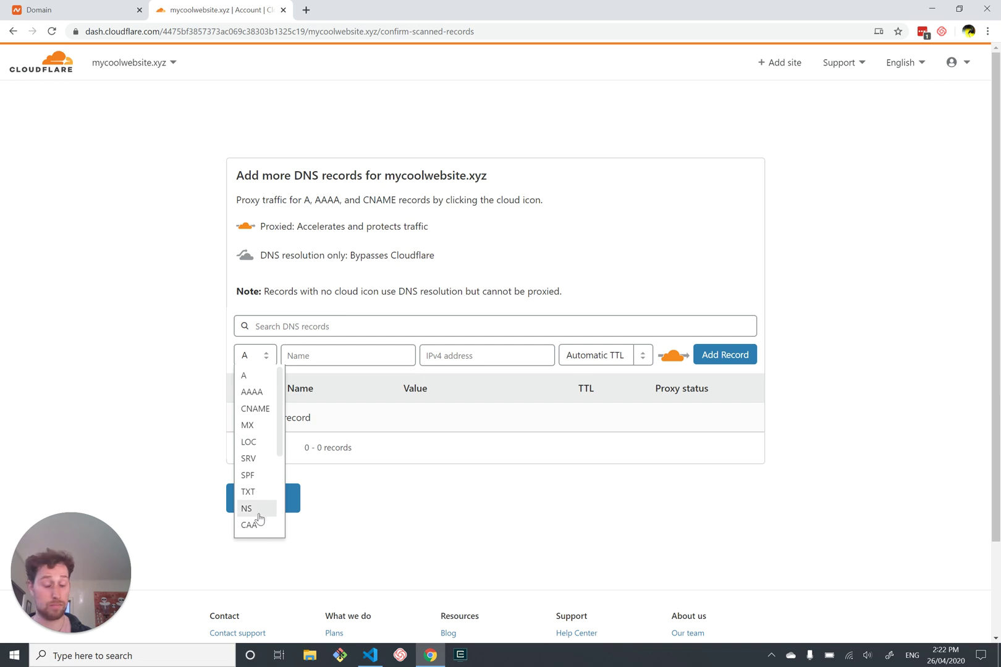
left_click(245, 375)
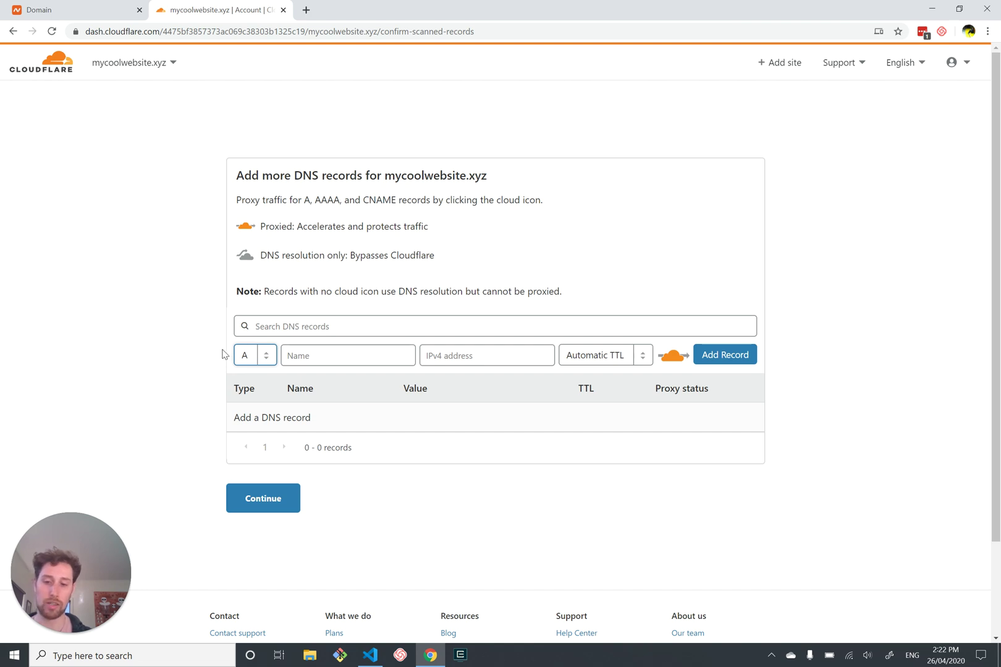
left_click(367, 355)
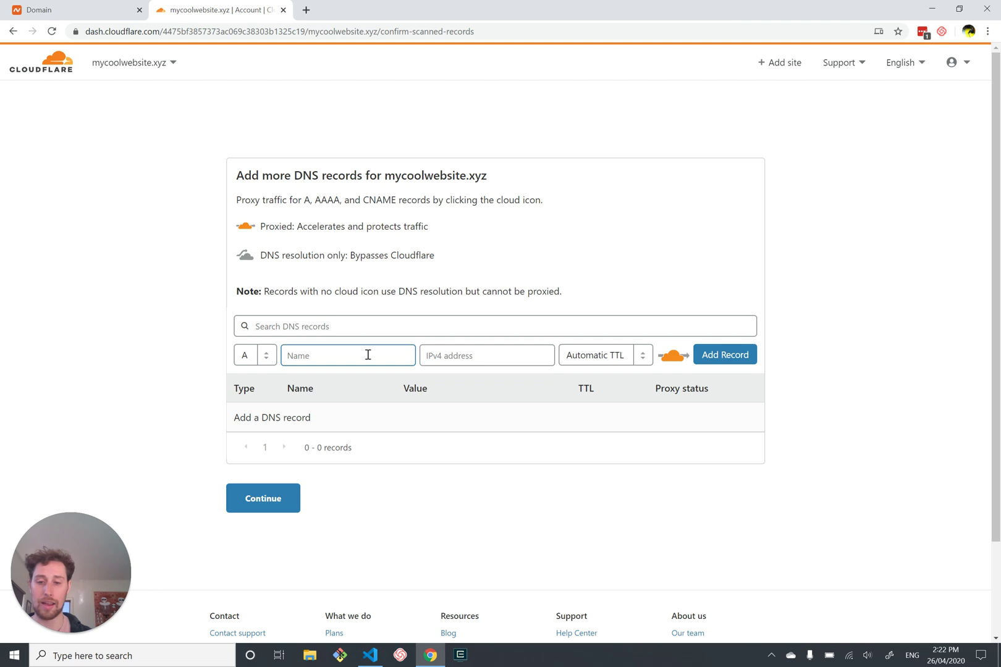
left_click(470, 358)
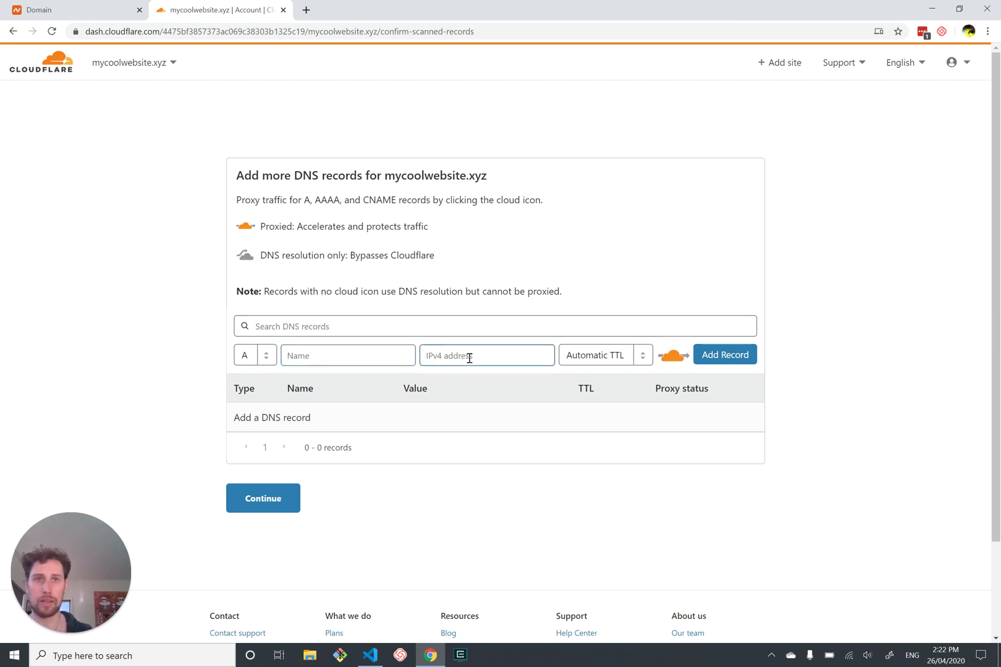
type("64")
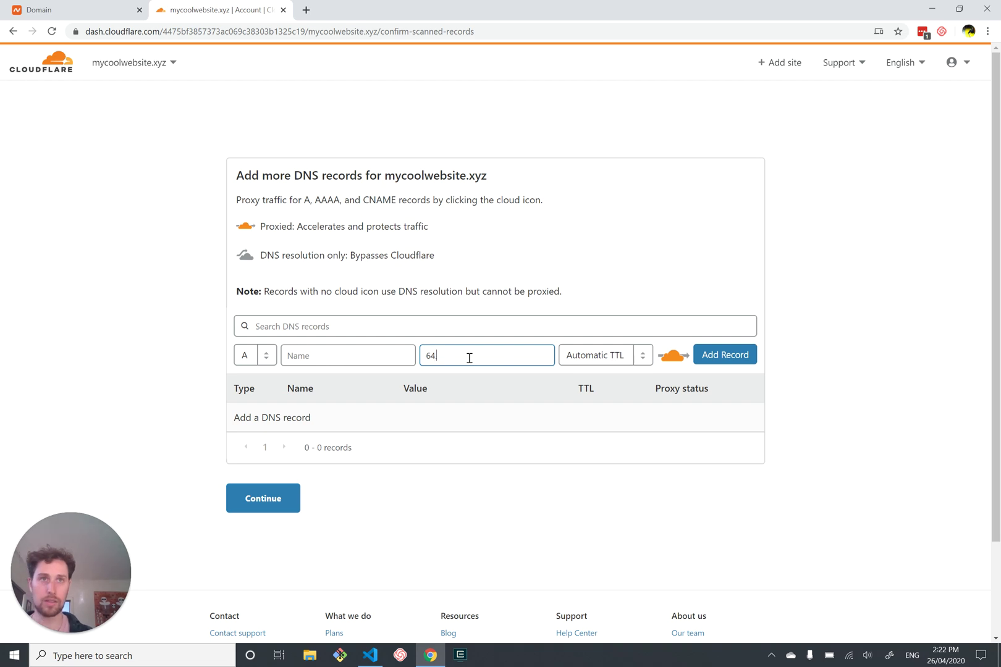
type(".225.23.111")
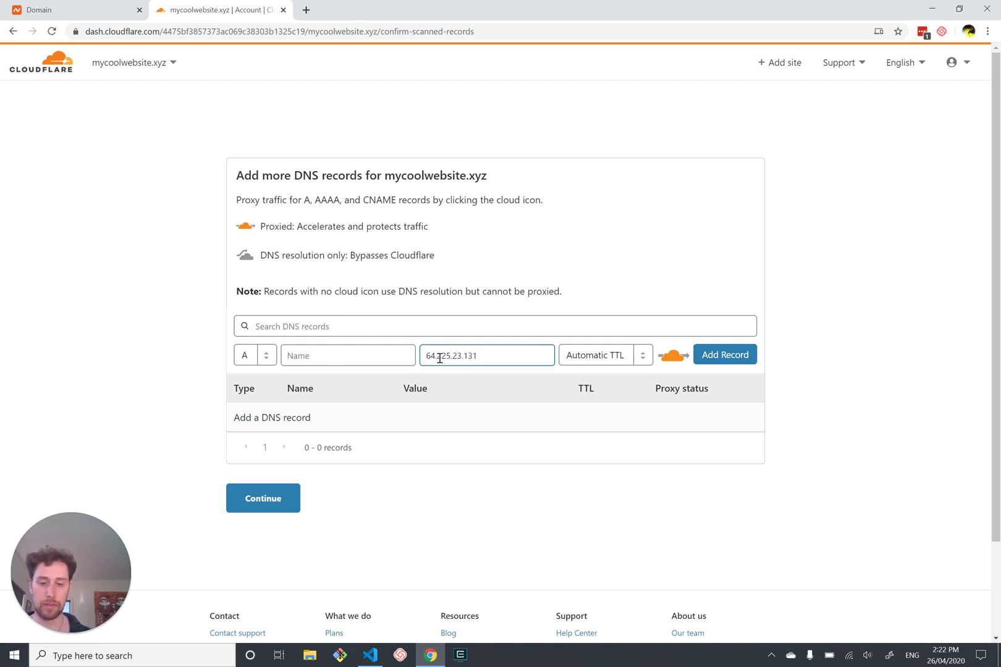
left_click(346, 349)
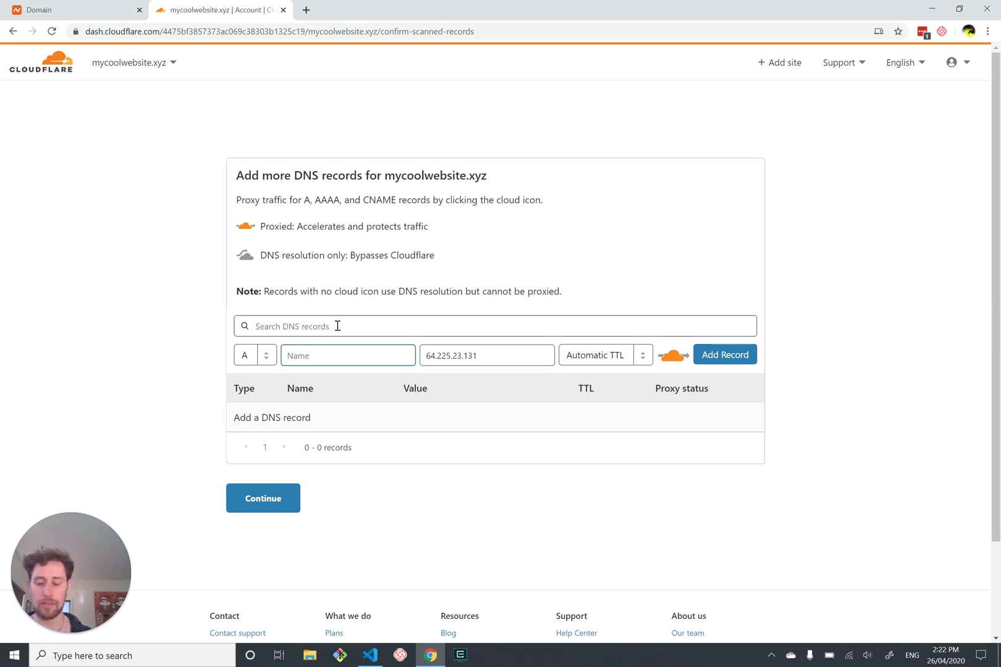
type("@")
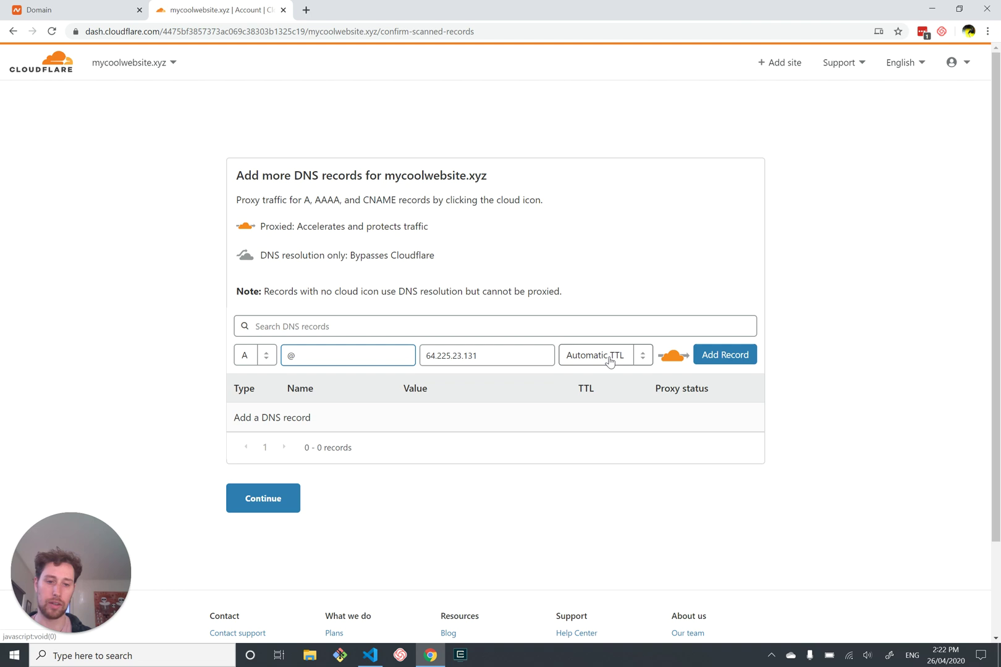
Leave the root A record proxied (orange cloud) and add it to the DNS list
left_click(676, 356)
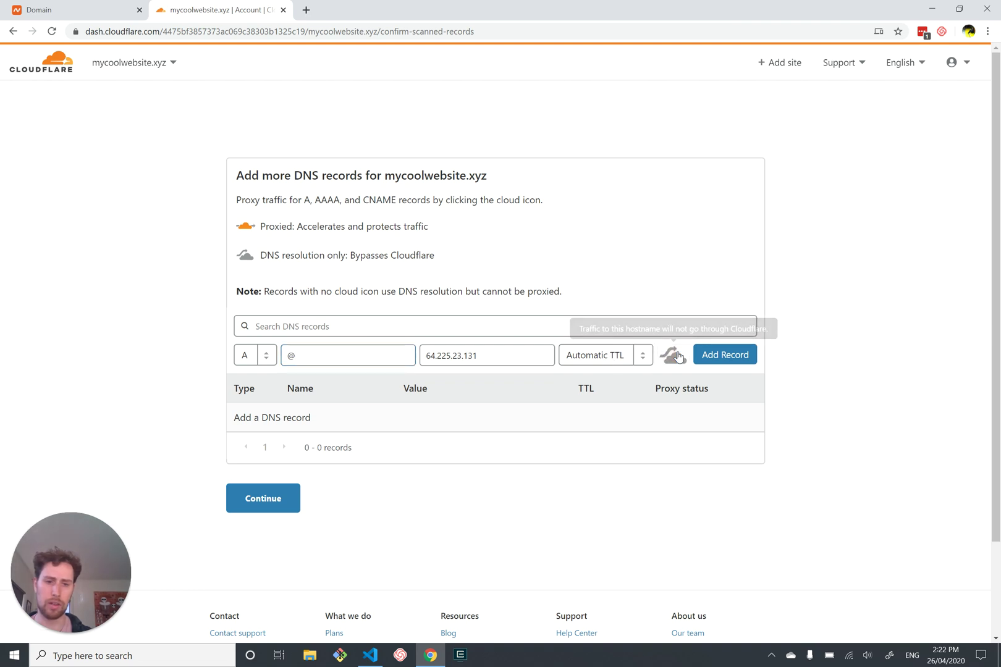
left_click(677, 356)
left_click(676, 356)
left_click(676, 356)
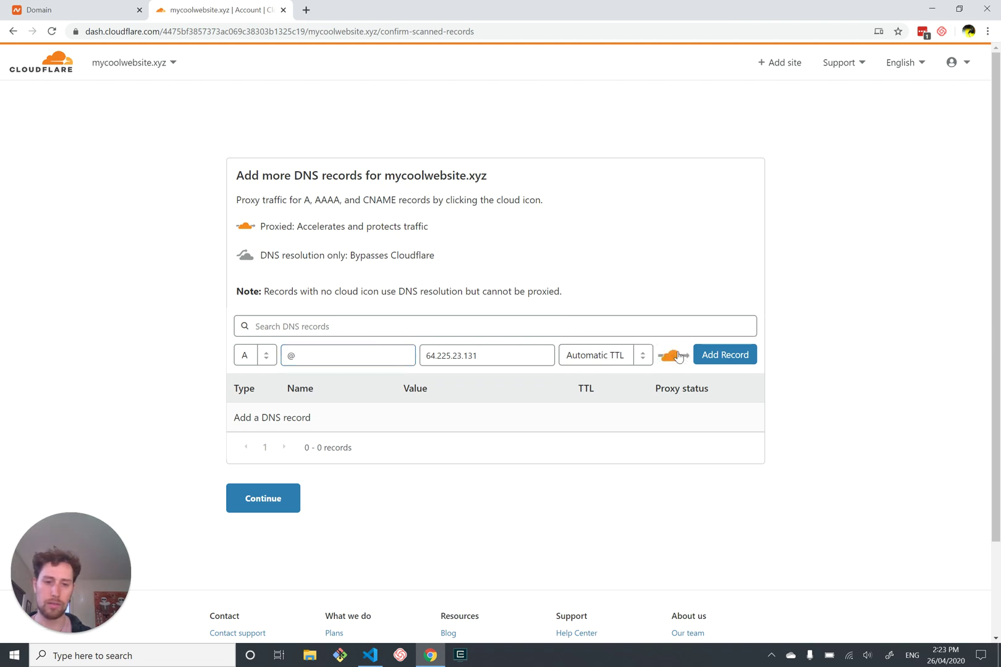
left_click(676, 357)
left_click(676, 356)
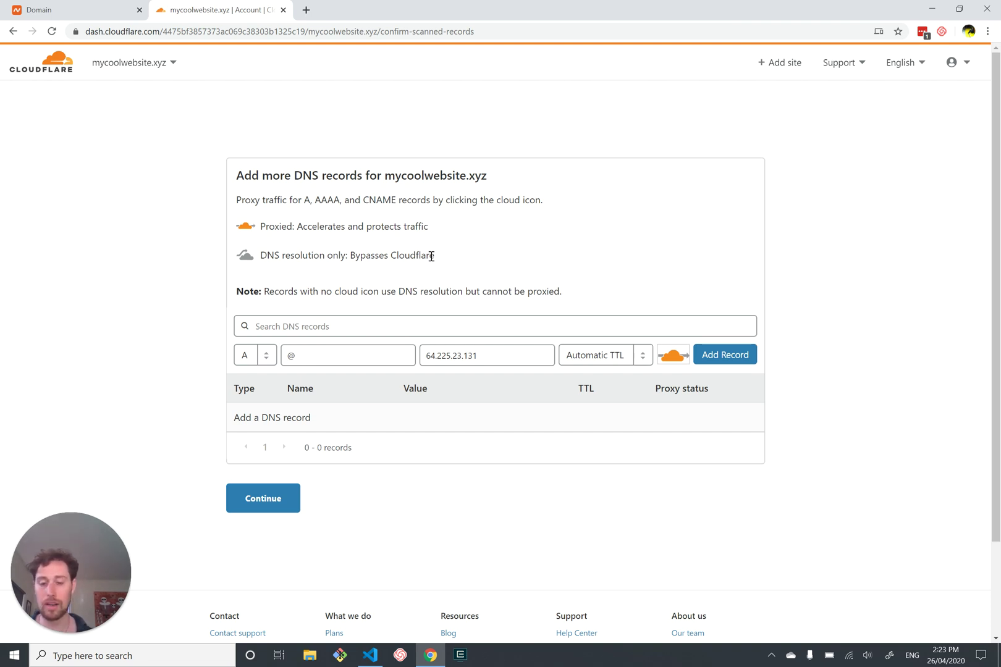
left_click(720, 359)
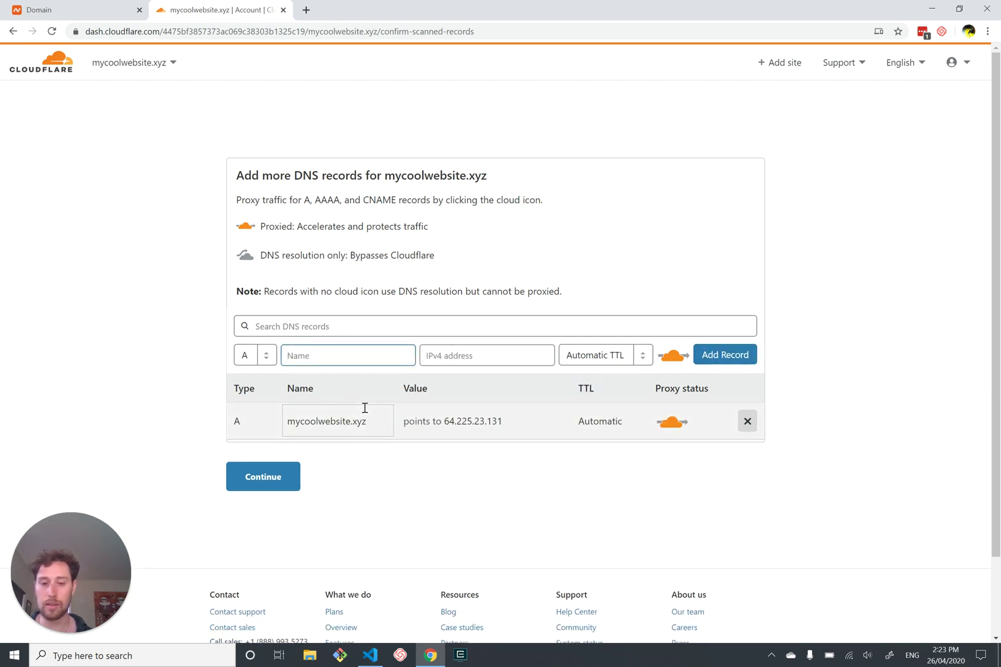
left_click(409, 355)
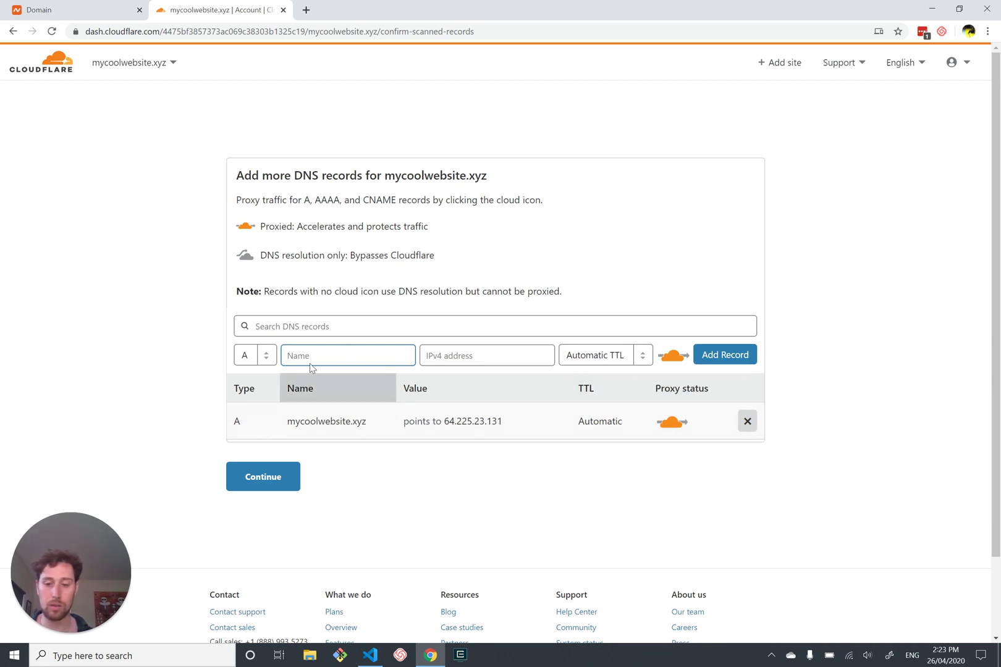
Add a www A record to 64.225.23.131, copying the IP from the root record
type("www")
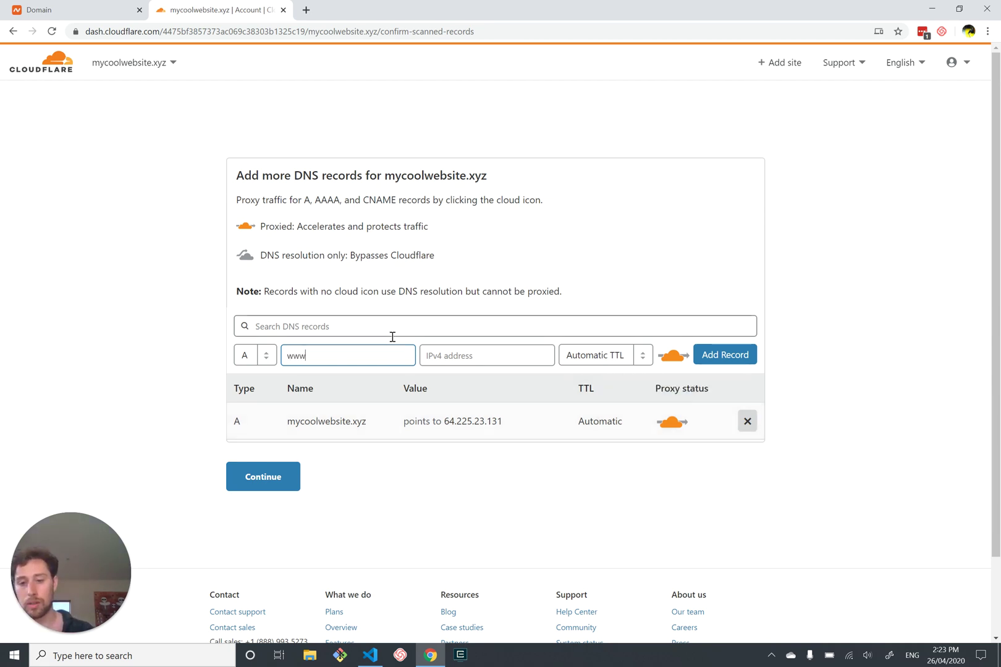
left_click(455, 348)
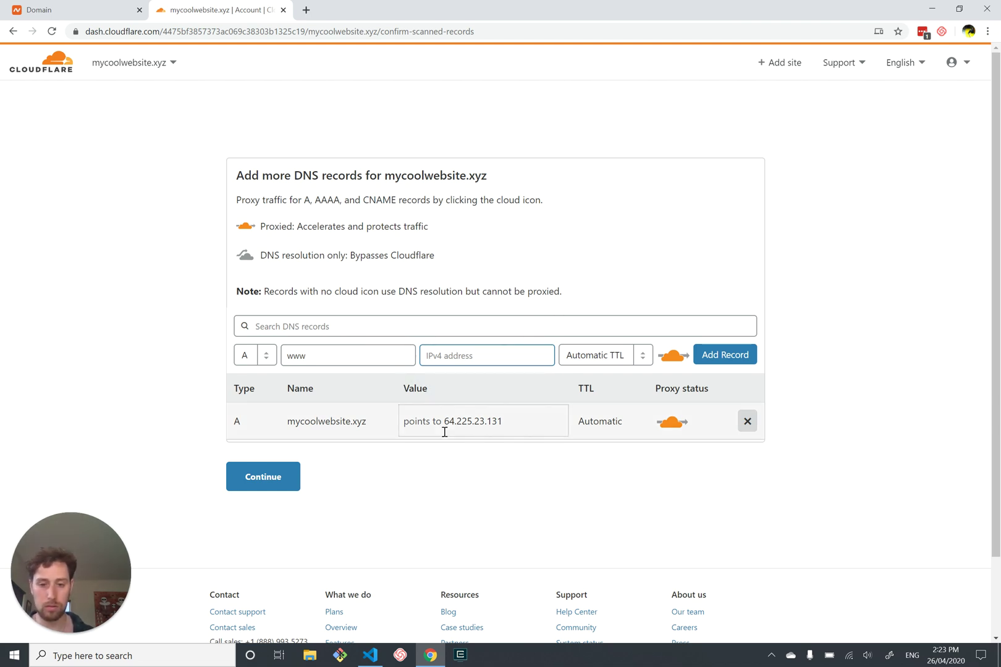
left_click(473, 423)
key("ctrl+c")
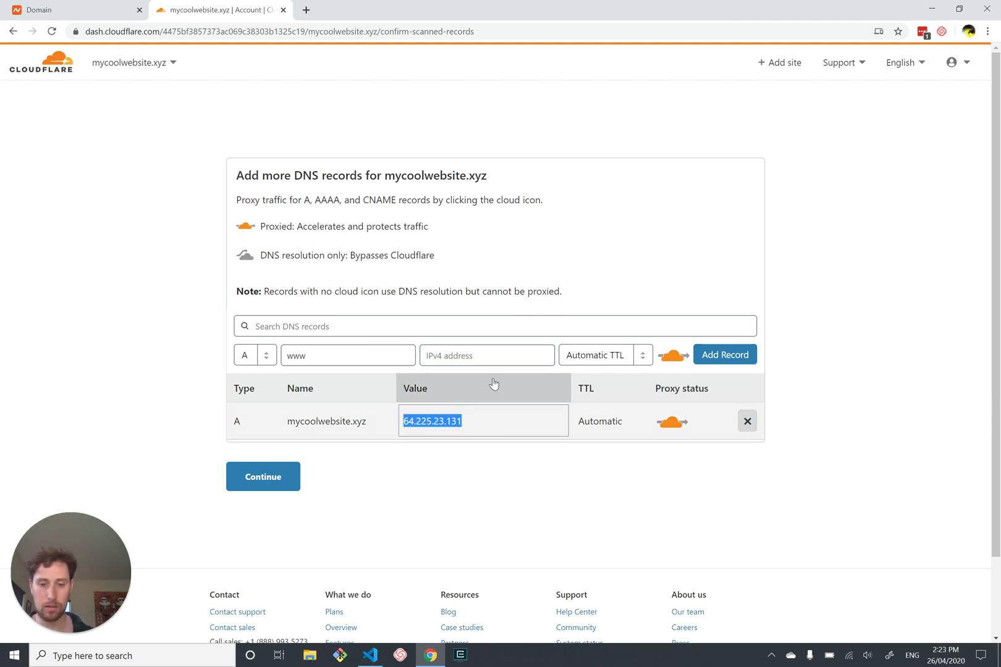
left_click(511, 362)
key("ctrl+v")
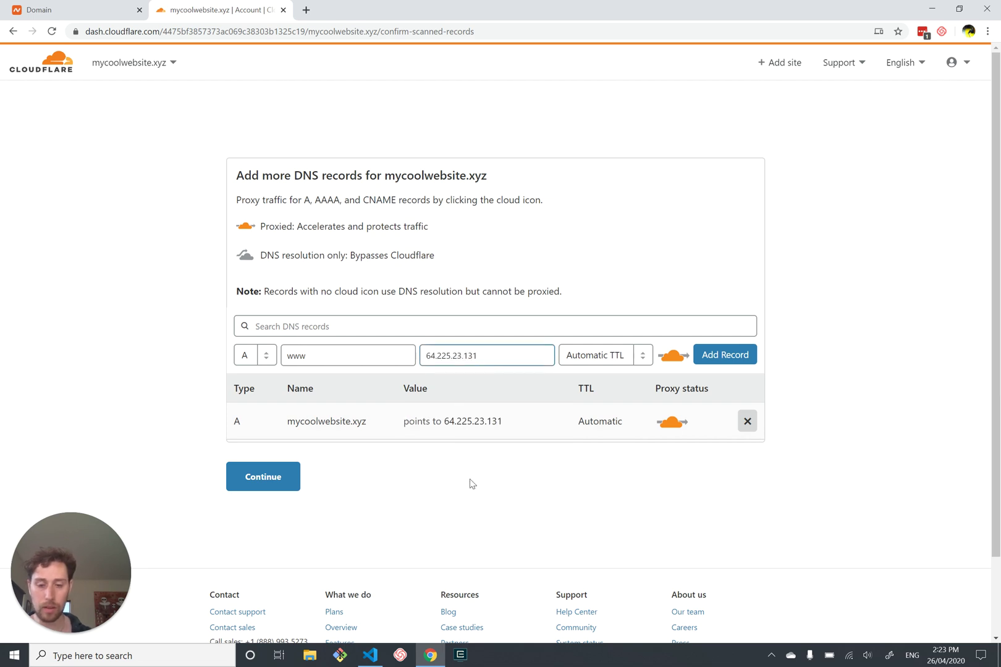
left_click(470, 482)
left_click(326, 354)
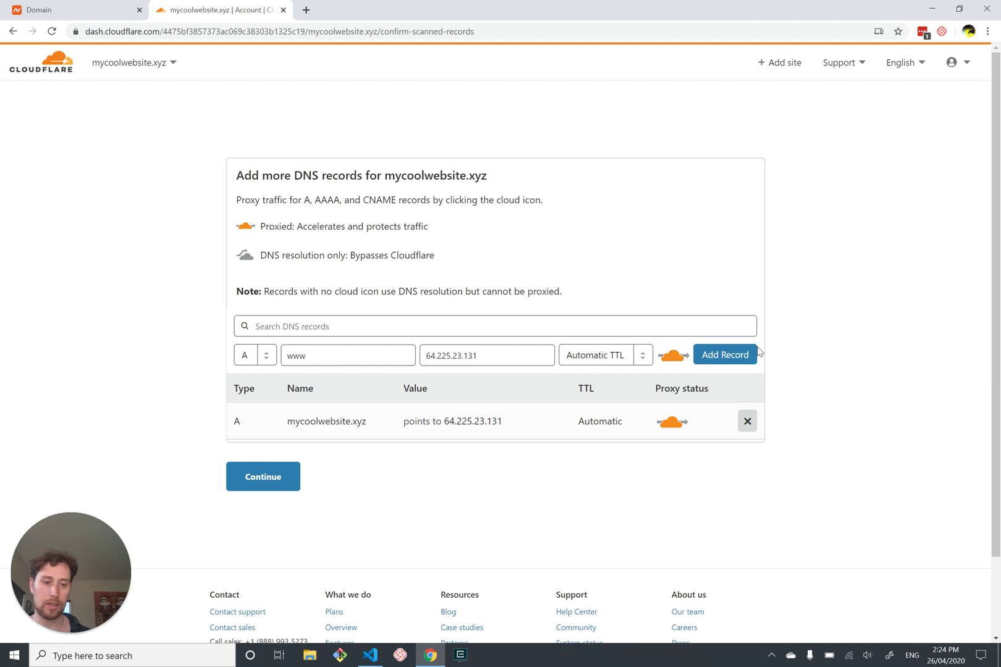
left_click(736, 354)
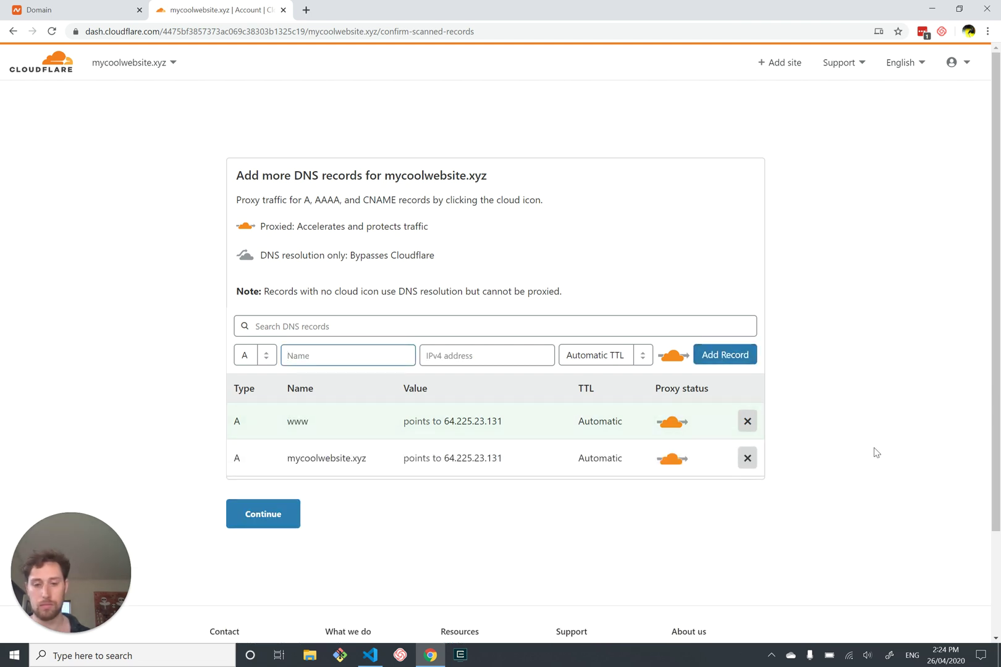
Continue past the scanned-records step and look over the mycoolwebsite.xyz Overview page
left_click(281, 509)
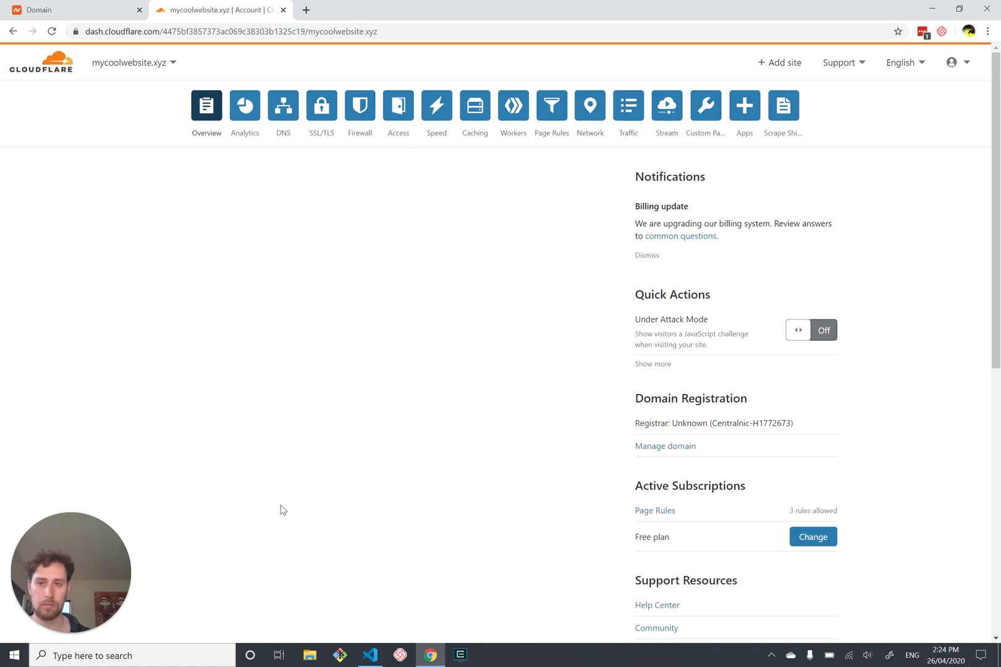
scroll(281, 510, "down", 5)
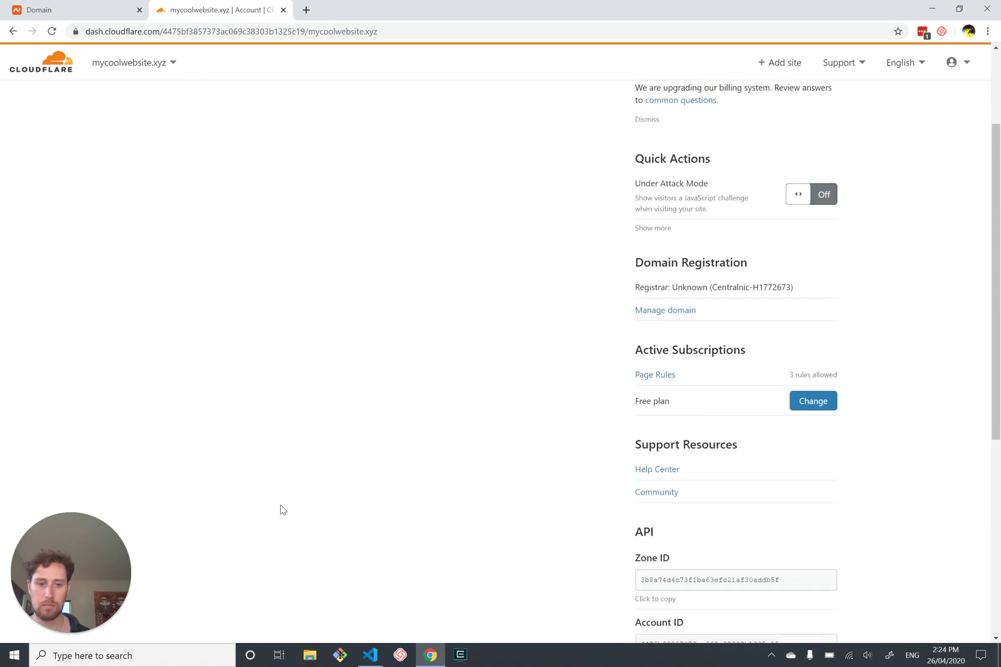
scroll(281, 510, "up", 5)
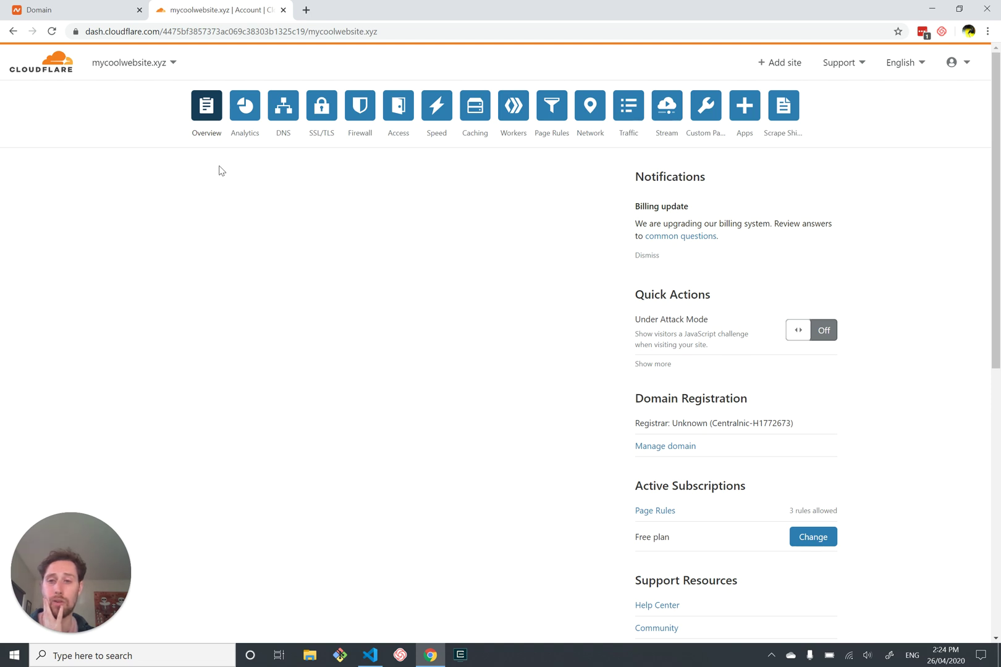
Select Cloudflare's assigned nameservers hal.ns.cloudflare.com and lia.ns.cloudflare.com, then return to Namecheap
left_click(289, 112)
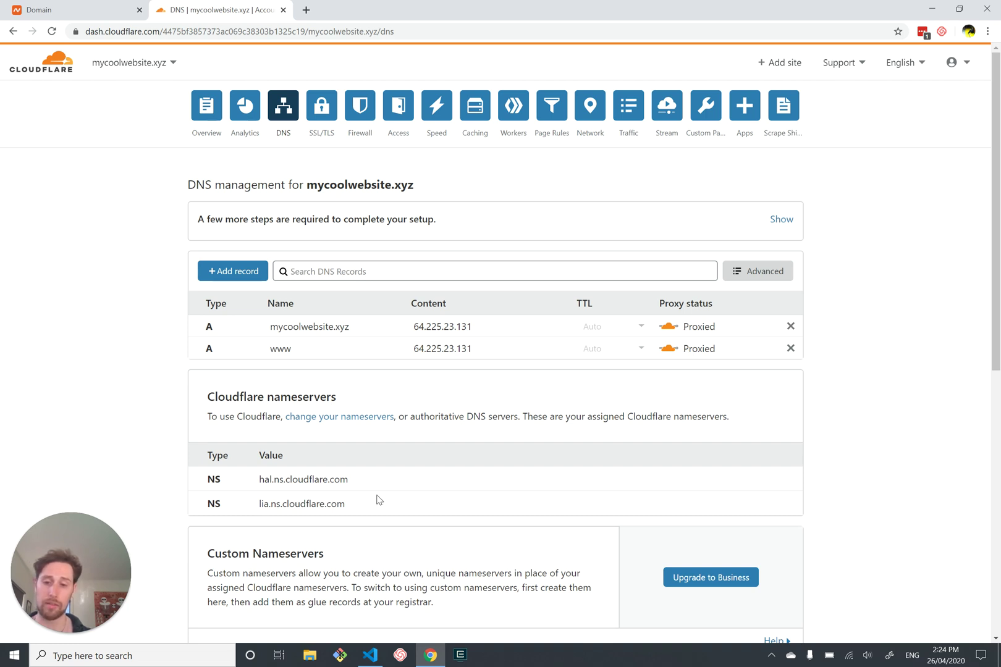
triple_click(296, 474)
triple_click(288, 503)
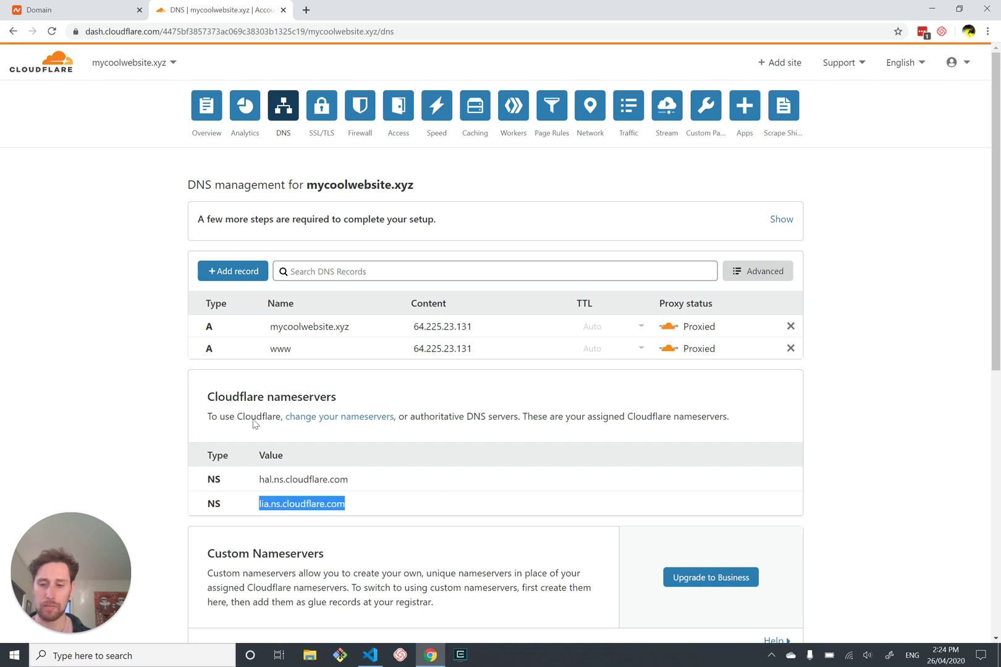
left_click(91, 14)
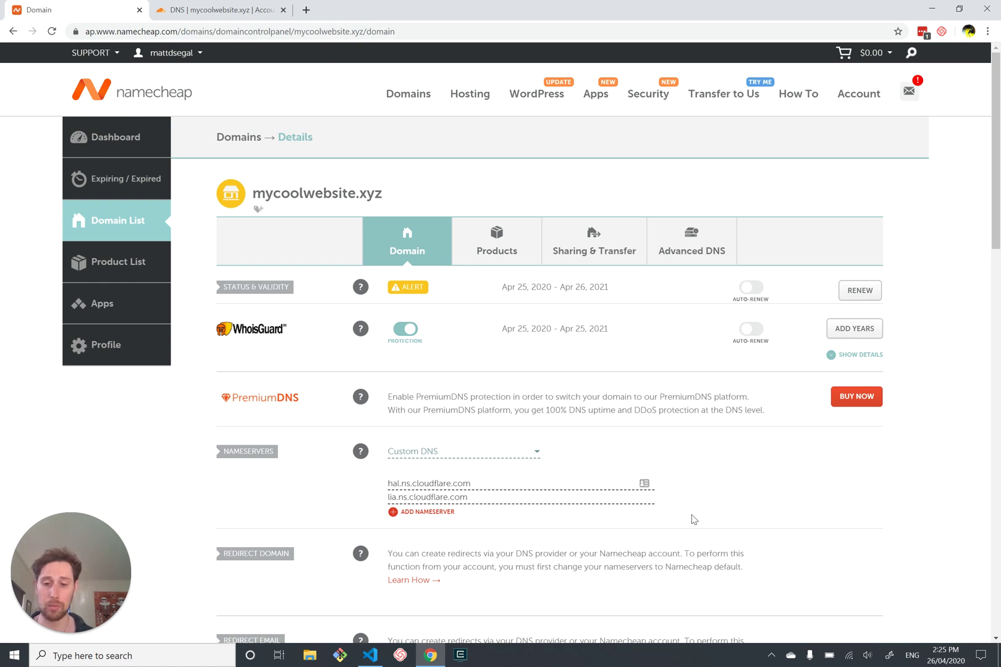
Keep Namecheap's nameserver type as Custom DNS with the two Cloudflare nameservers
left_click(612, 488)
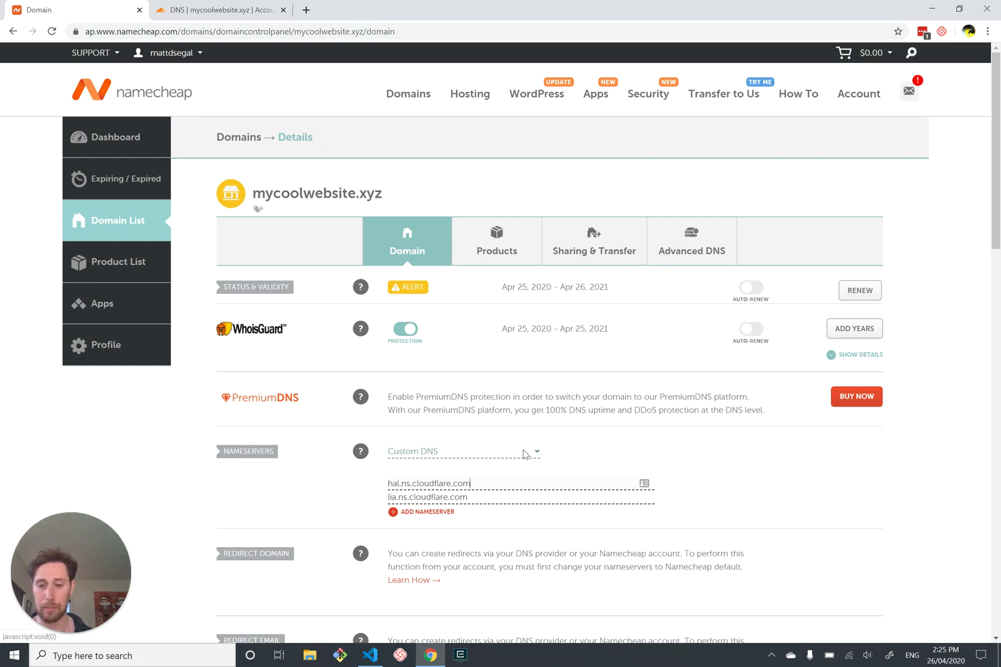
left_click(519, 457)
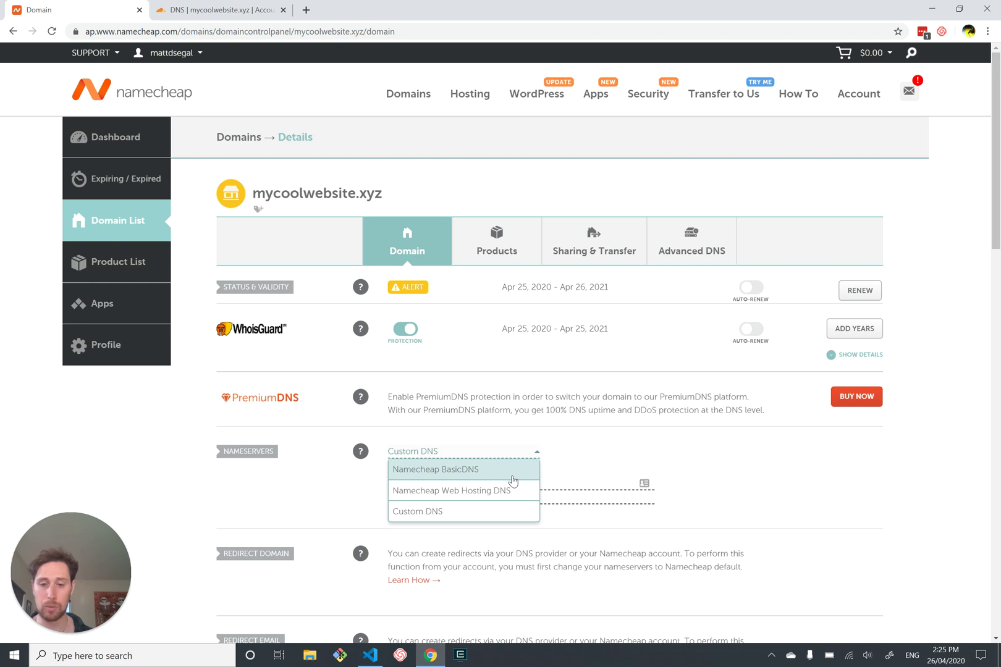
left_click(474, 514)
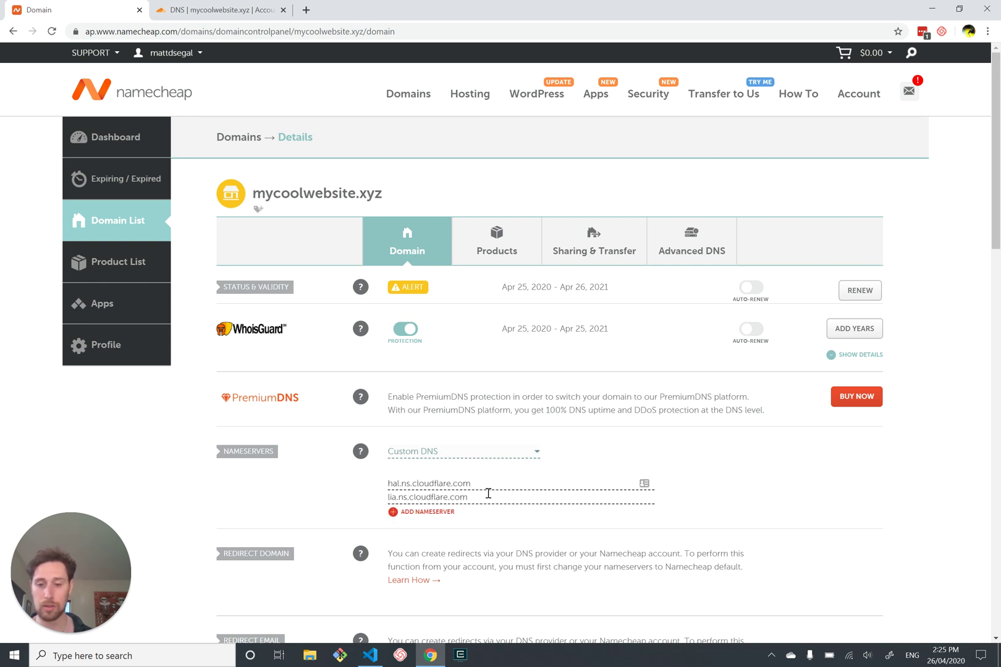
Leave the Namecheap domain page and open the SSL/TLS encryption settings for mycoolwebsite.xyz
left_click(140, 12)
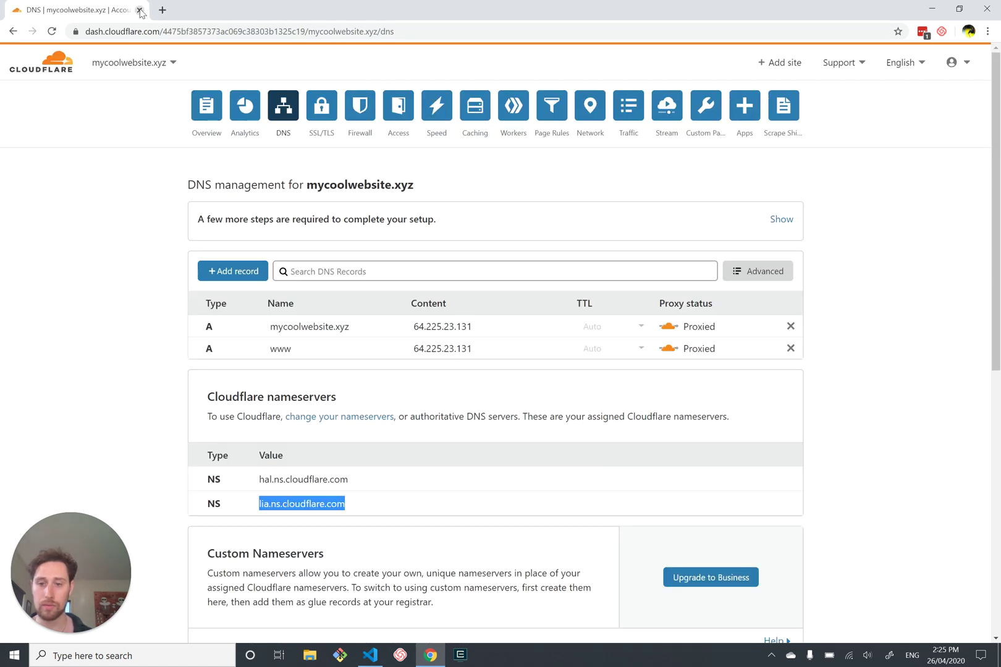
left_click(138, 289)
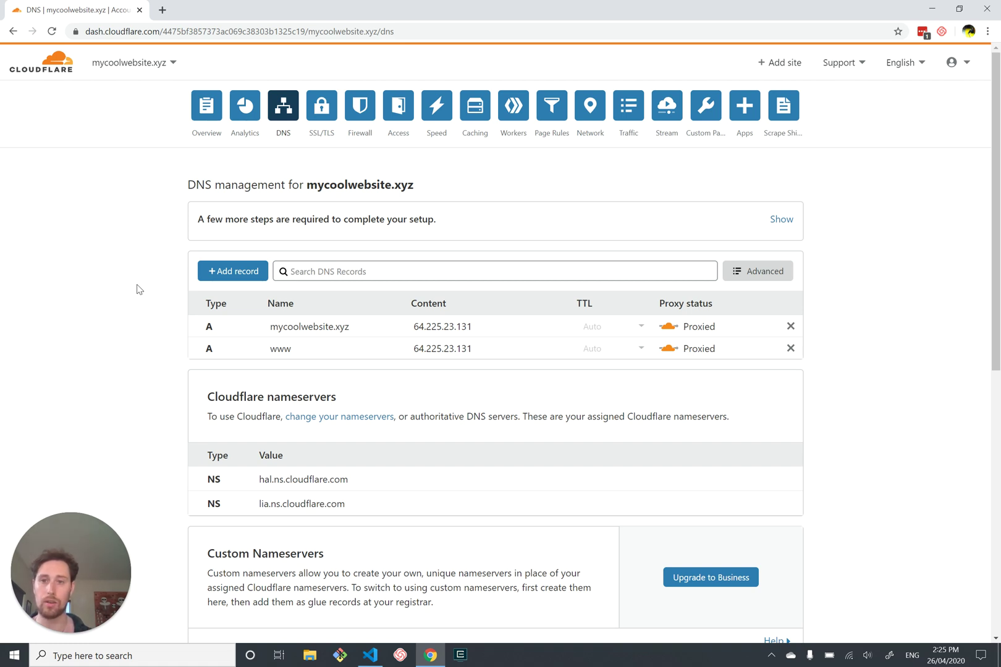
left_click(312, 118)
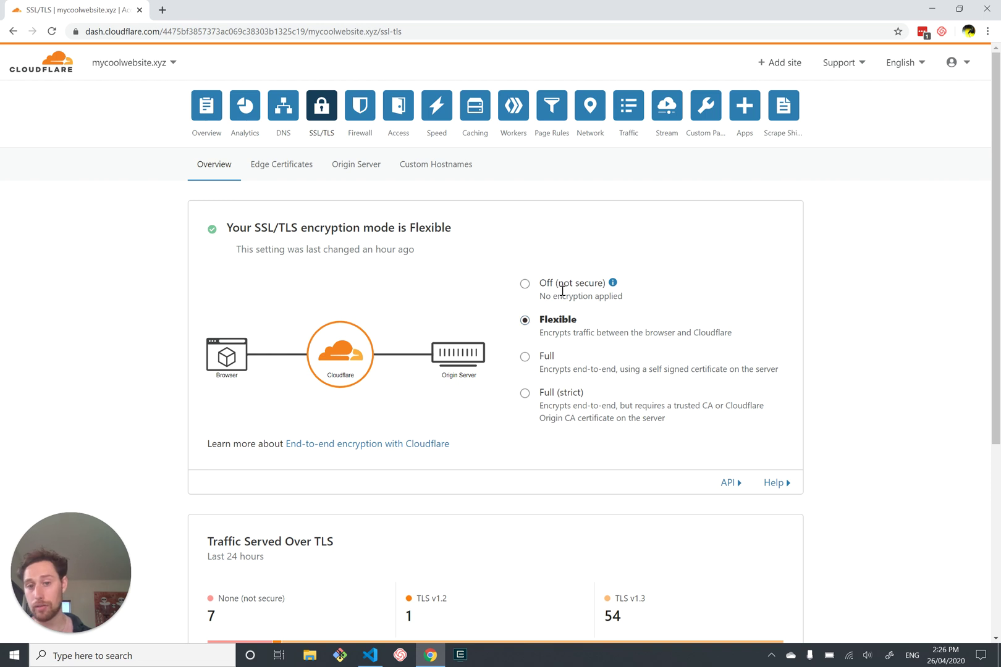
Cancel the warning about turning encryption off, try Full, then set the SSL/TLS mode back to Flexible
left_click(524, 284)
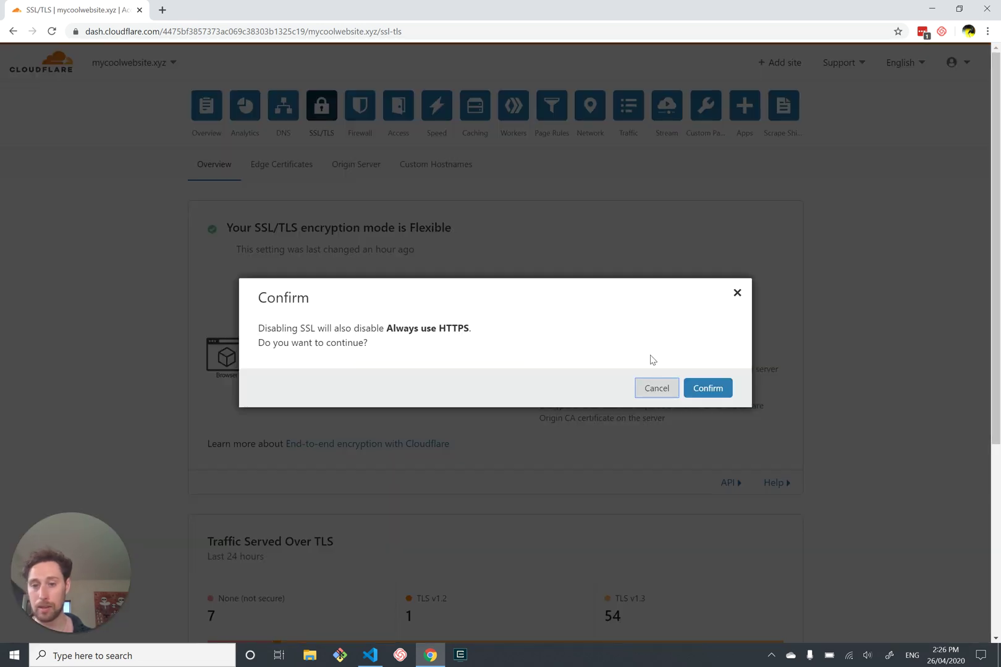
left_click(737, 295)
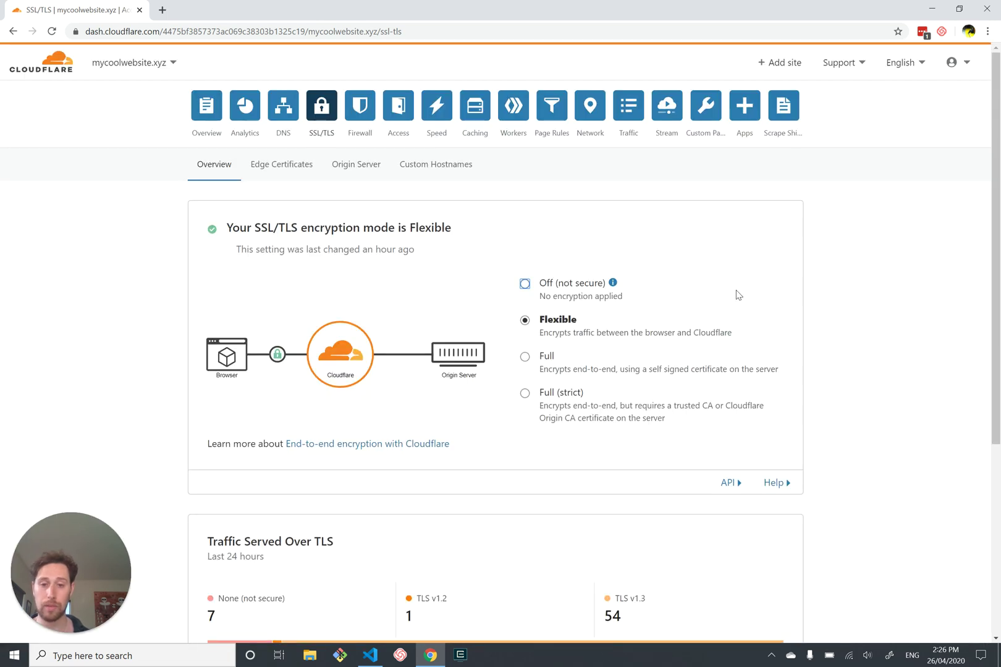
left_click(534, 357)
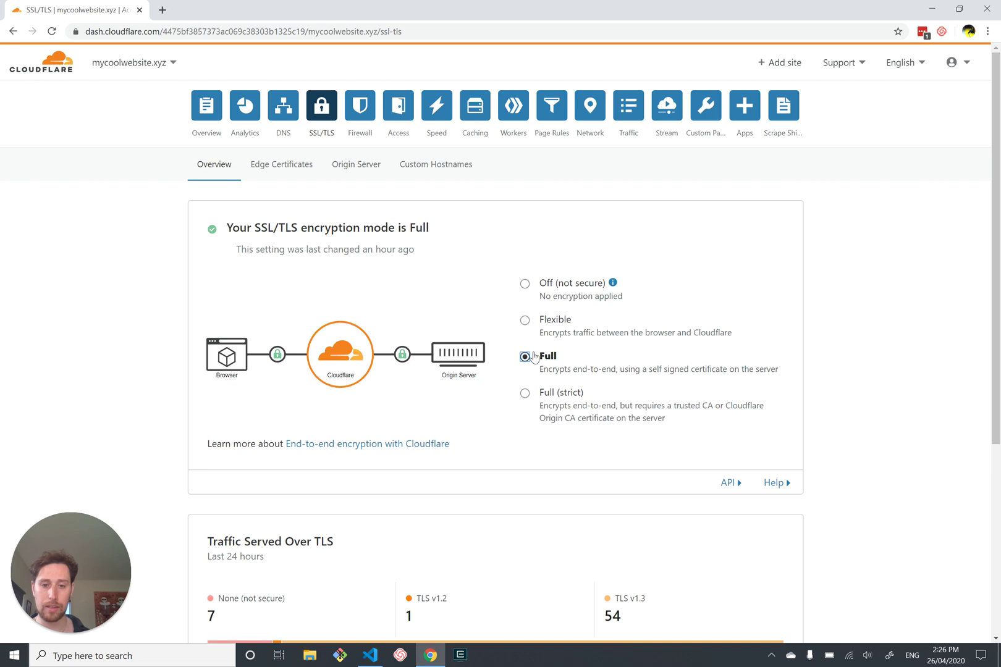
triple_click(609, 367)
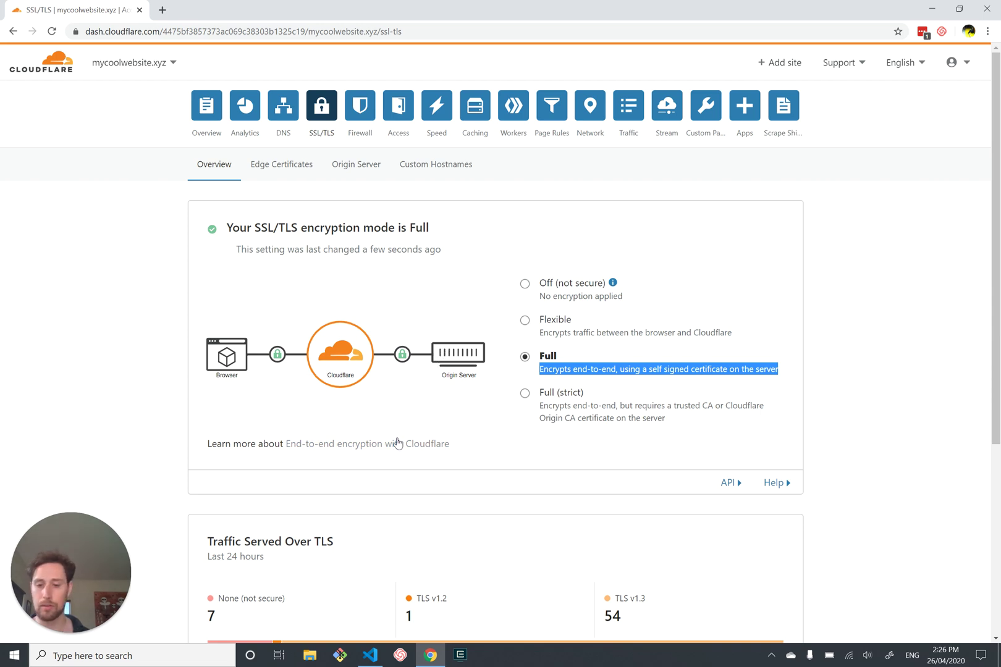
left_click(482, 416)
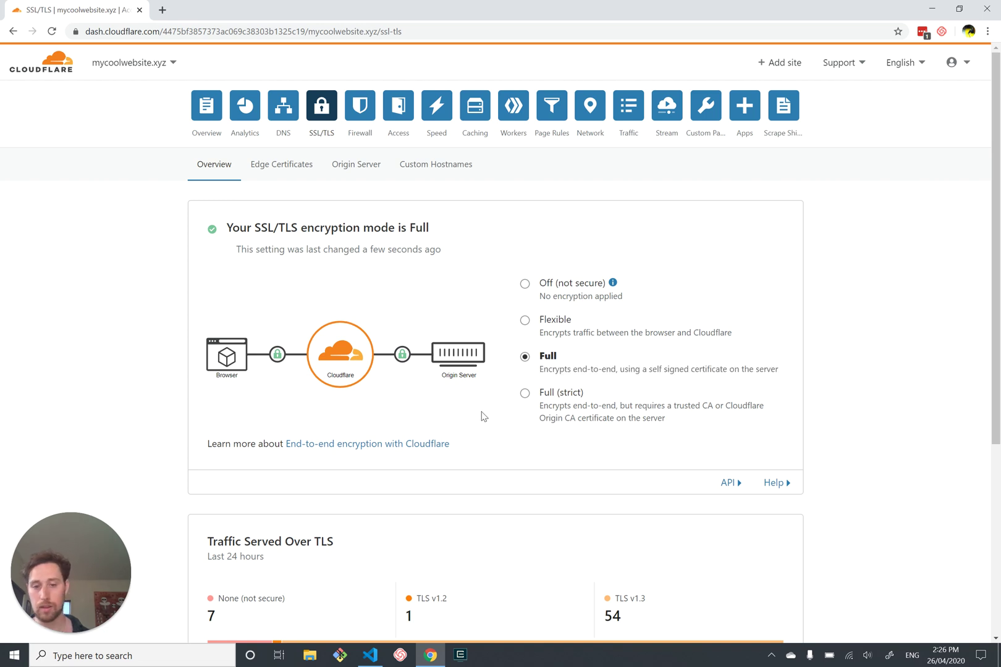
left_click(526, 320)
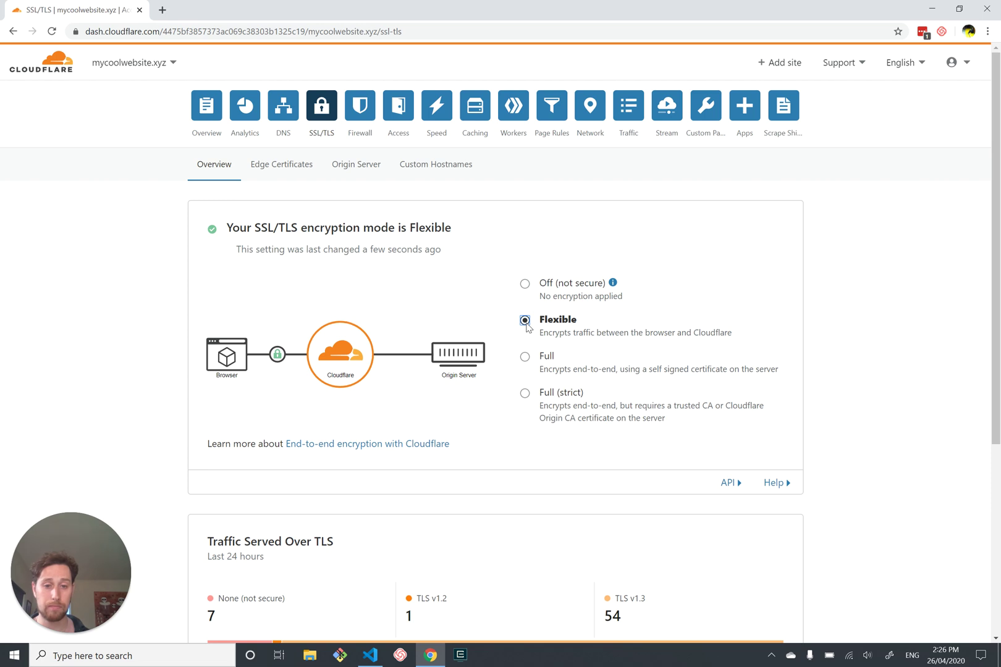
Review Speed Optimization: Auto Minify for JavaScript, CSS and HTML, and Brotli on. Then return to DNS
left_click(447, 99)
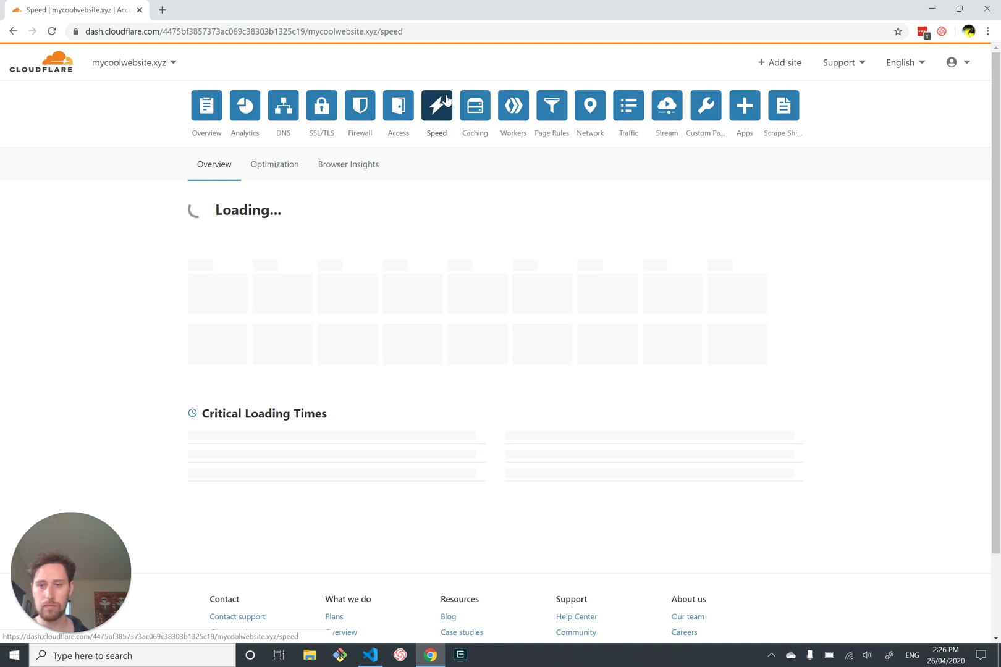
left_click(266, 167)
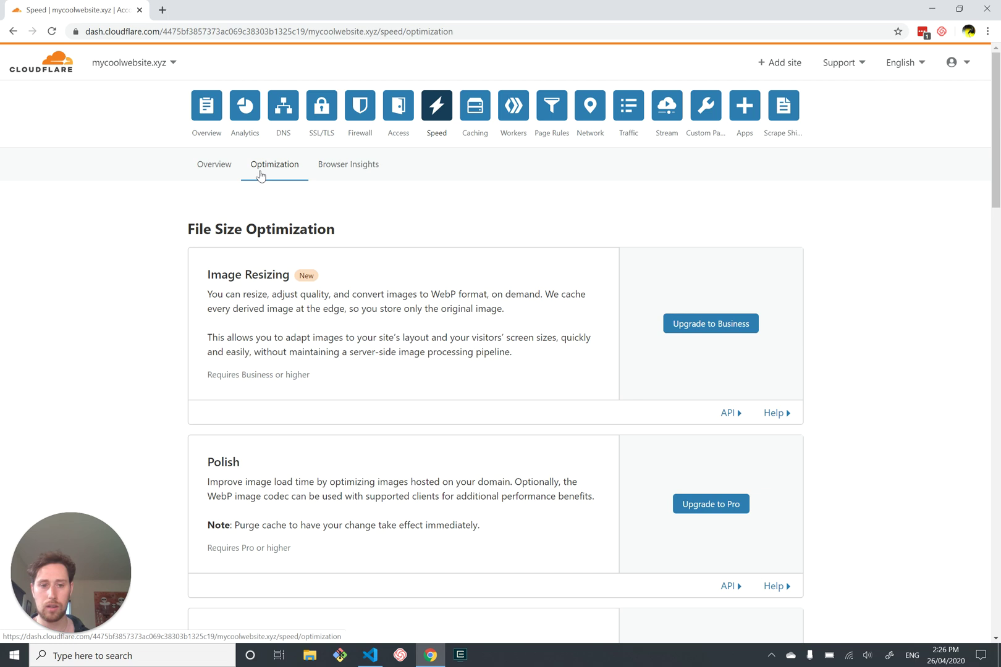
scroll(164, 309, "down", 1)
scroll(164, 309, "down", 6)
scroll(163, 309, "up", 1)
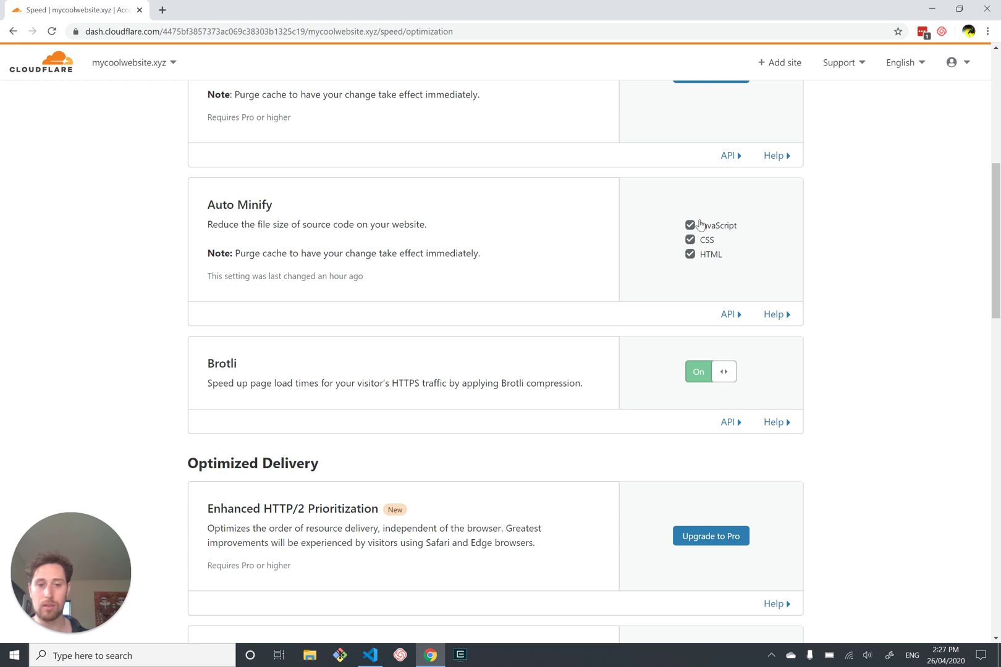
scroll(599, 272, "up", 7)
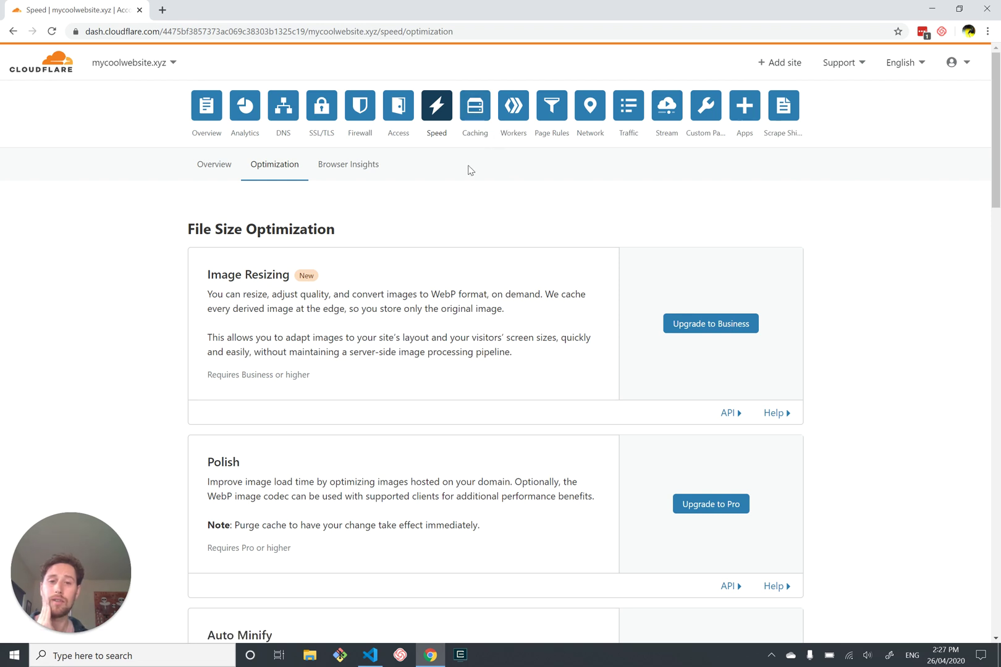
left_click(288, 124)
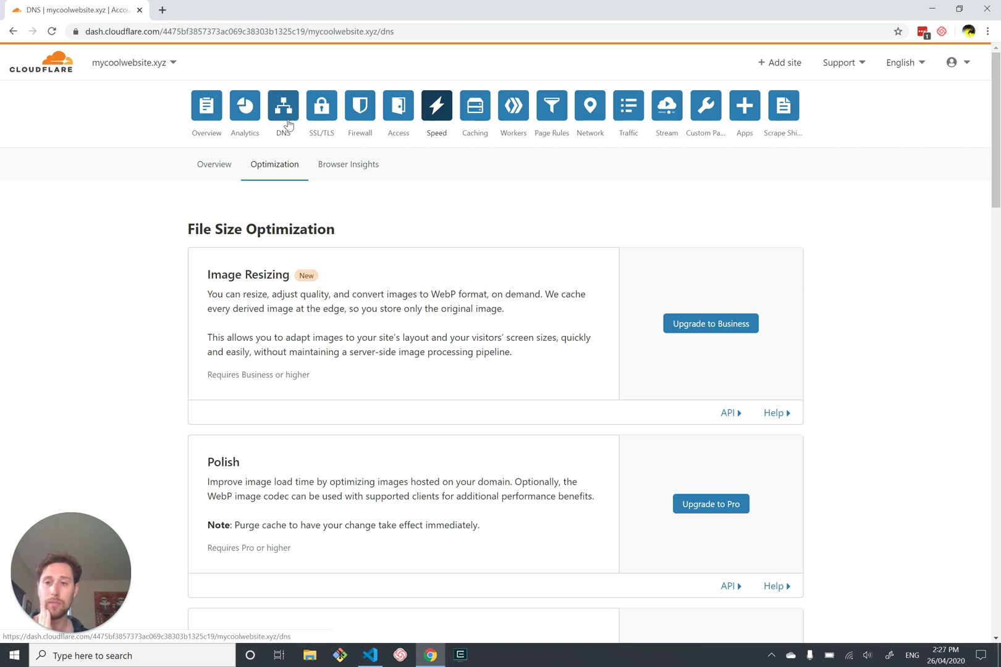